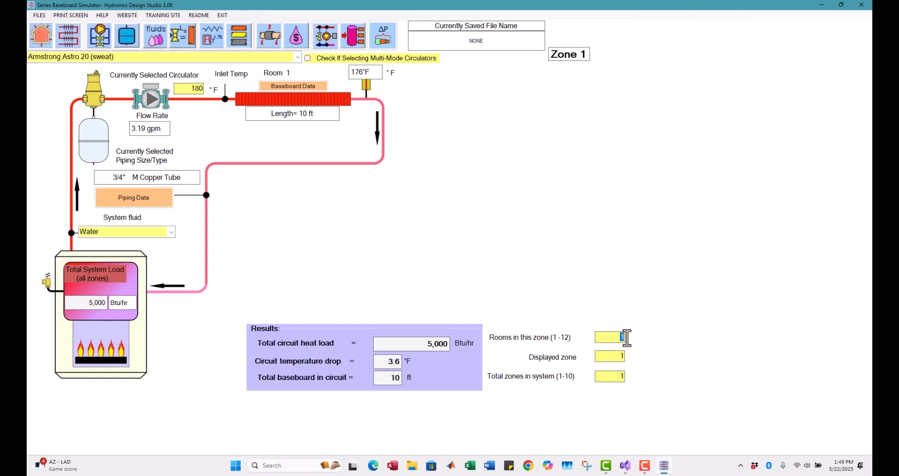
# - Set the zone to 3 rooms and assign Embassy System 6, SCE-633 (3/4" / 1010) as Room 1's baseboard type
pyautogui.write('3')
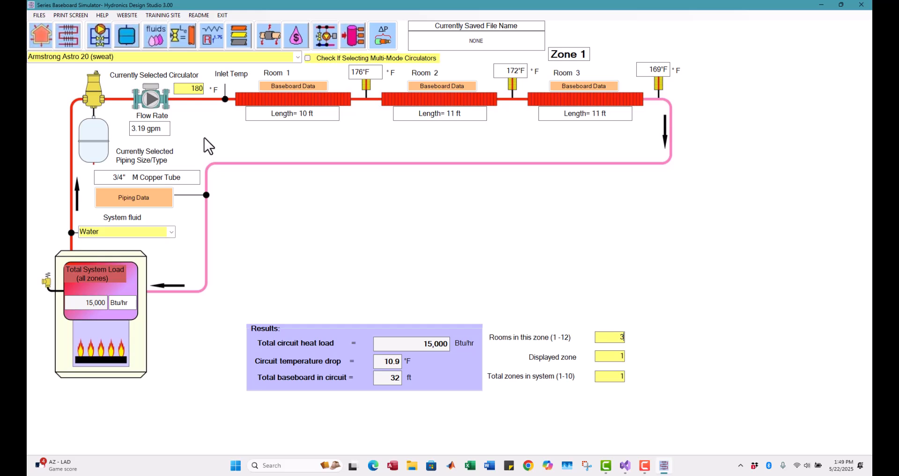
pyautogui.click(299, 86)
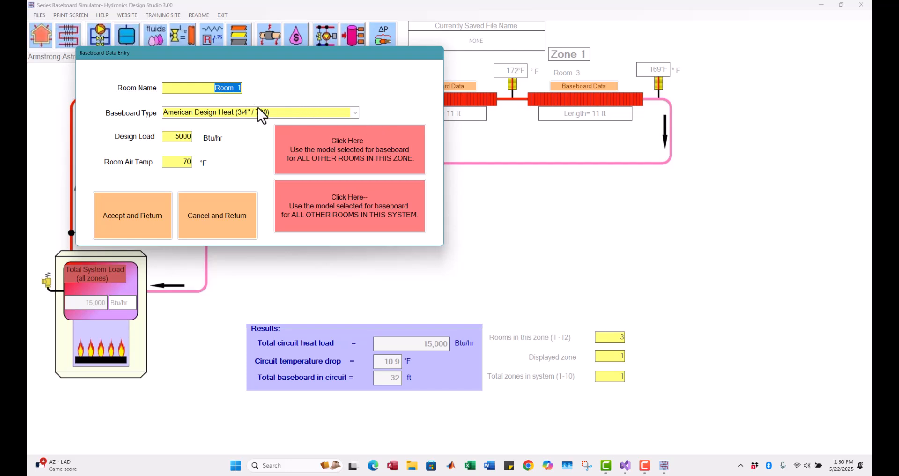
pyautogui.click(356, 113)
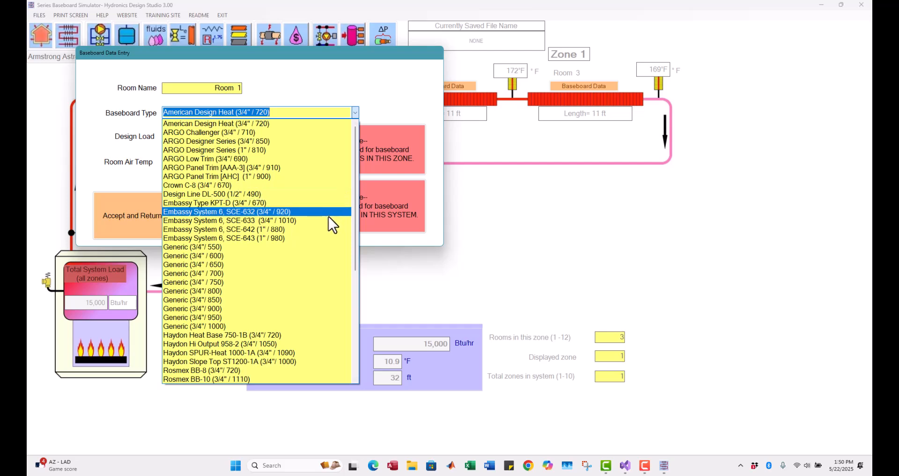
pyautogui.scroll(-6, 329, 220)
pyautogui.scroll(6, 328, 225)
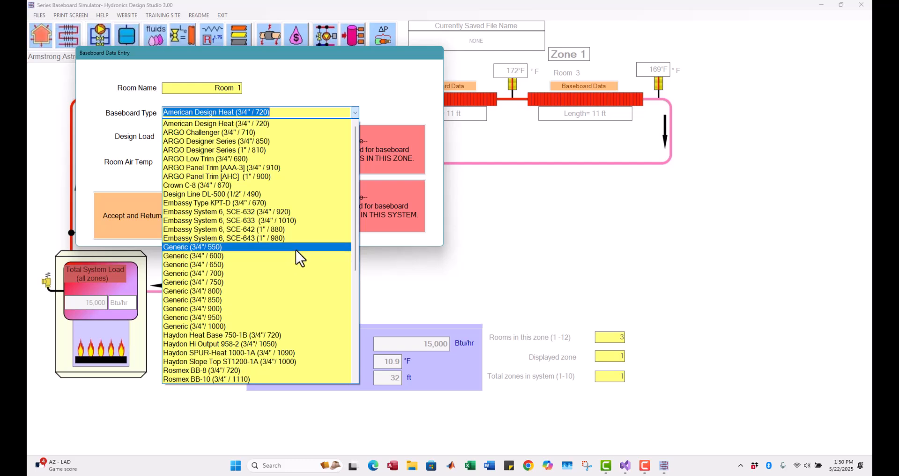
pyautogui.click(315, 221)
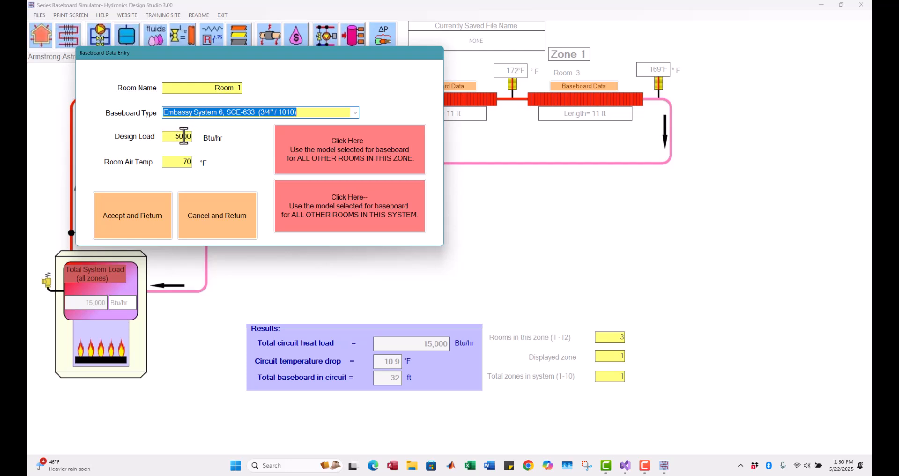
pyautogui.click(157, 215)
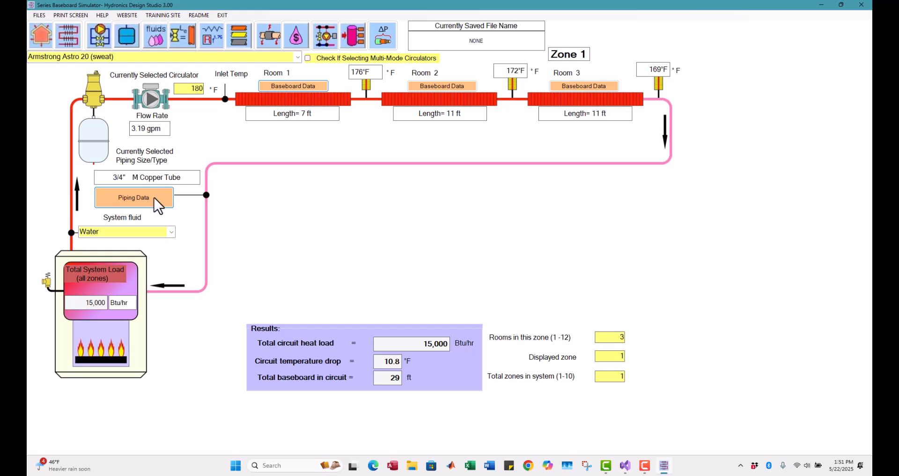
# - Set the system fluid to 50% Ethylene Glycol and the circulator to Grundfos UMC 50-80 spd1
pyautogui.click(172, 231)
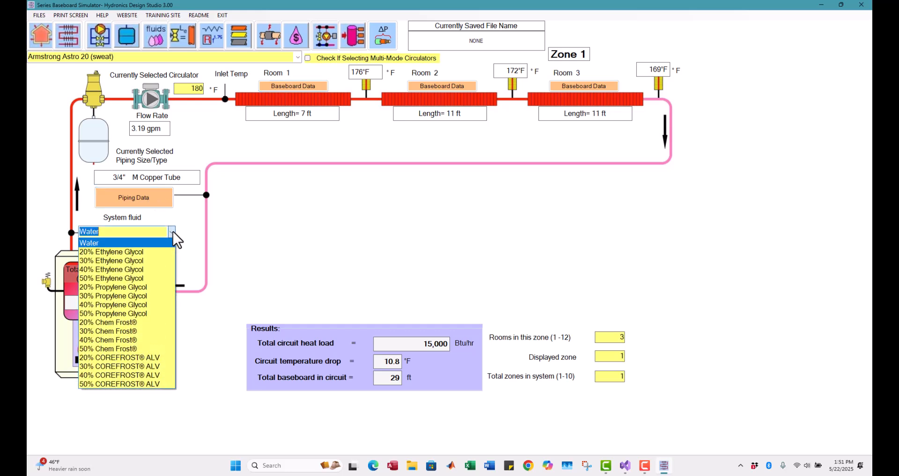
pyautogui.click(171, 279)
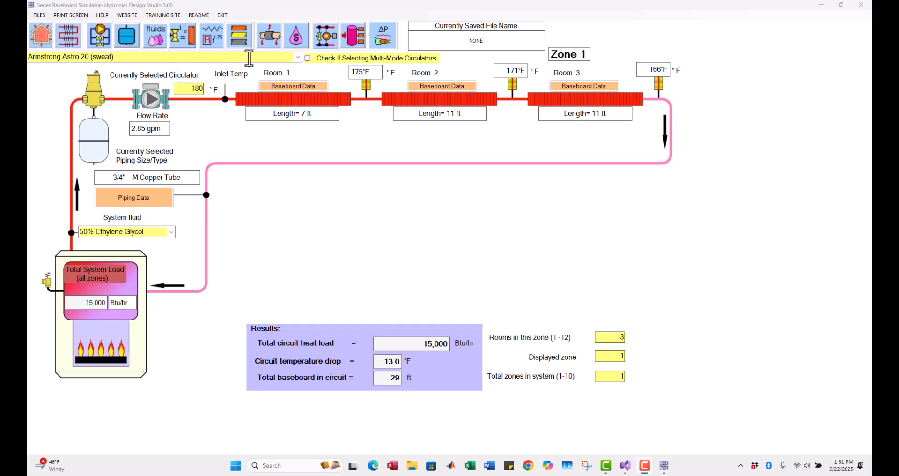
pyautogui.click(297, 58)
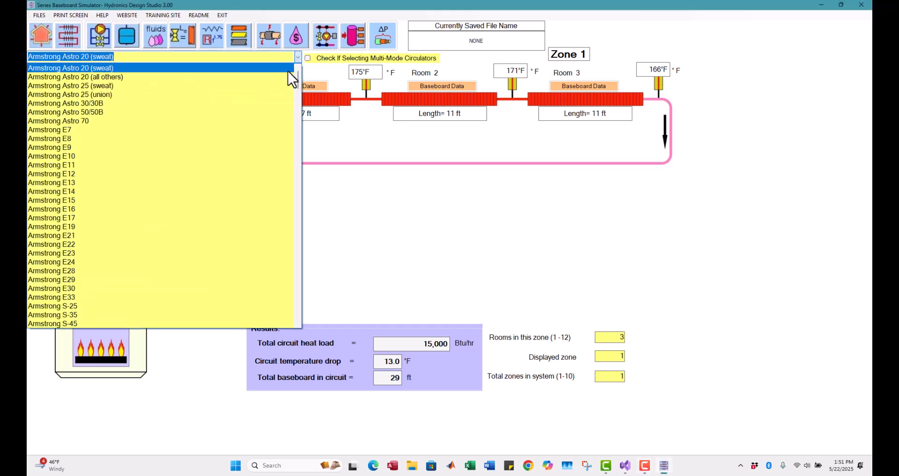
pyautogui.scroll(-5, 263, 181)
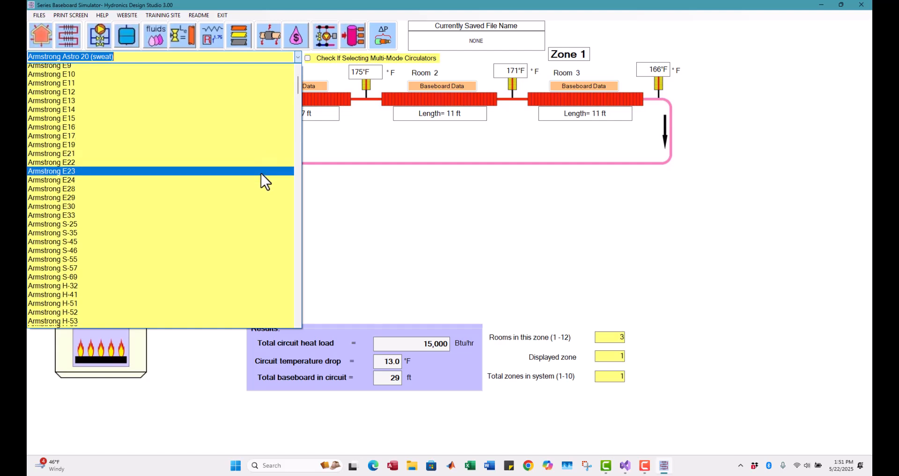
pyautogui.scroll(-9, 260, 180)
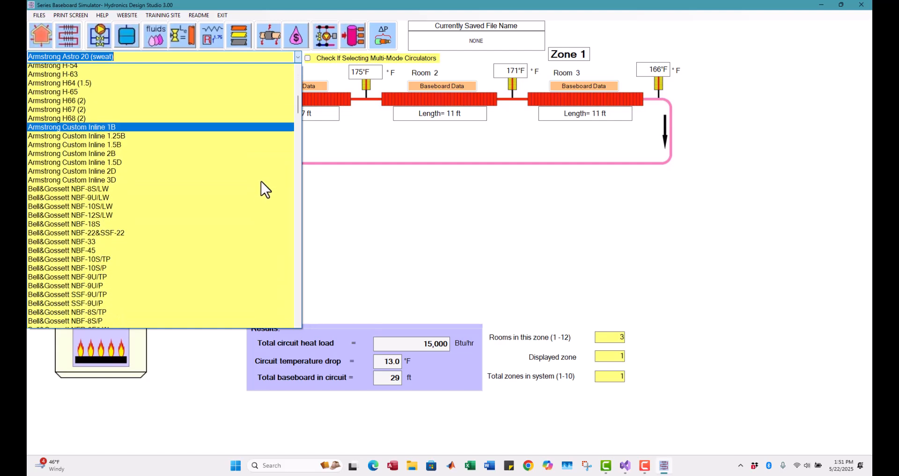
pyautogui.scroll(-4, 266, 190)
pyautogui.scroll(-4, 262, 186)
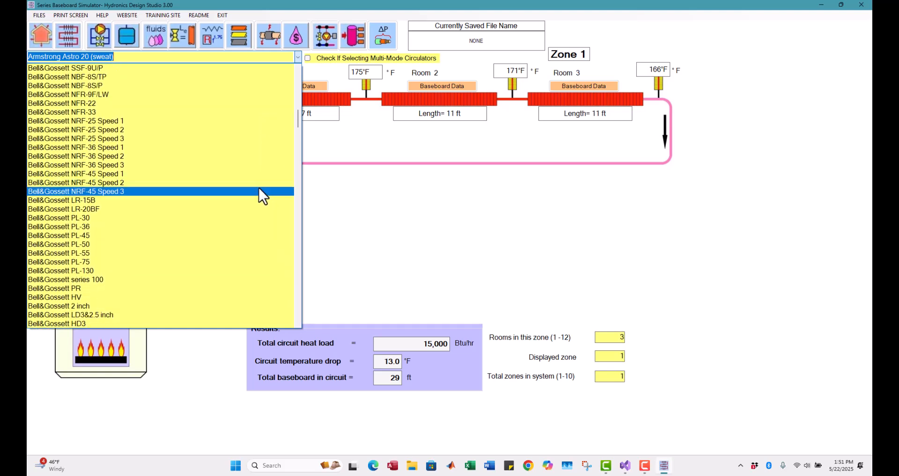
pyautogui.scroll(-3, 259, 189)
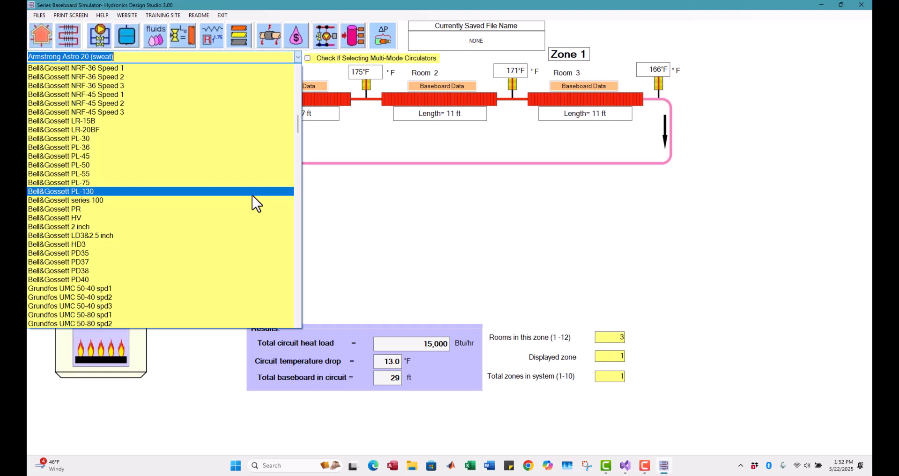
pyautogui.scroll(-4, 244, 212)
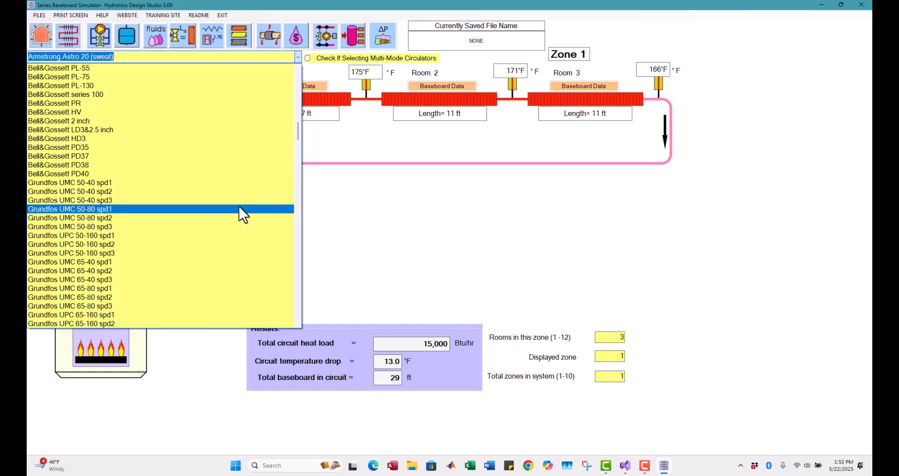
pyautogui.click(240, 207)
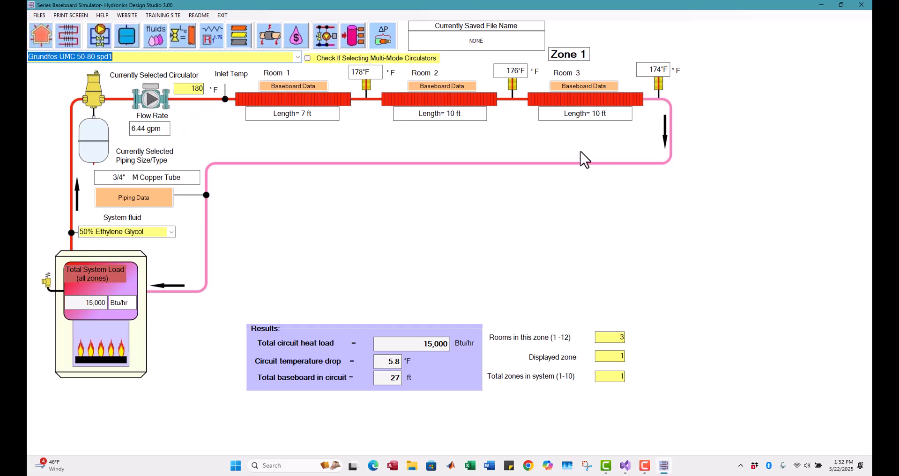
# - Try 1" M Copper Tube as the tubing size for zone 1's circuit
pyautogui.click(156, 196)
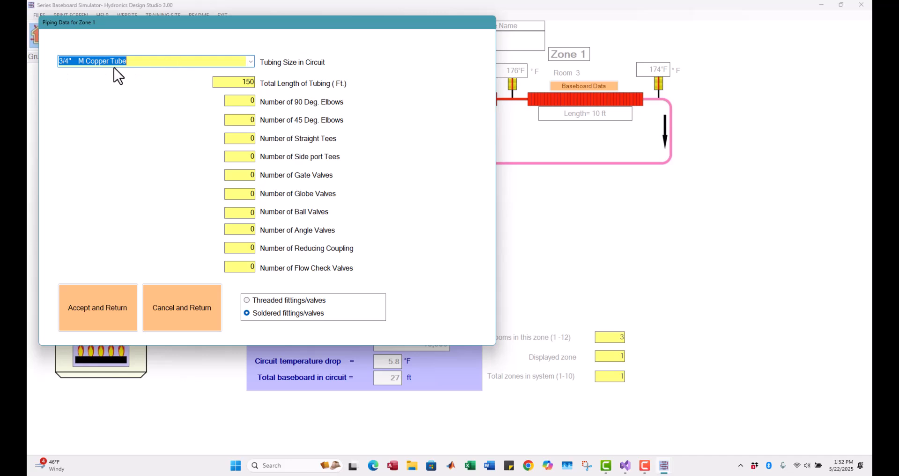
pyautogui.click(251, 62)
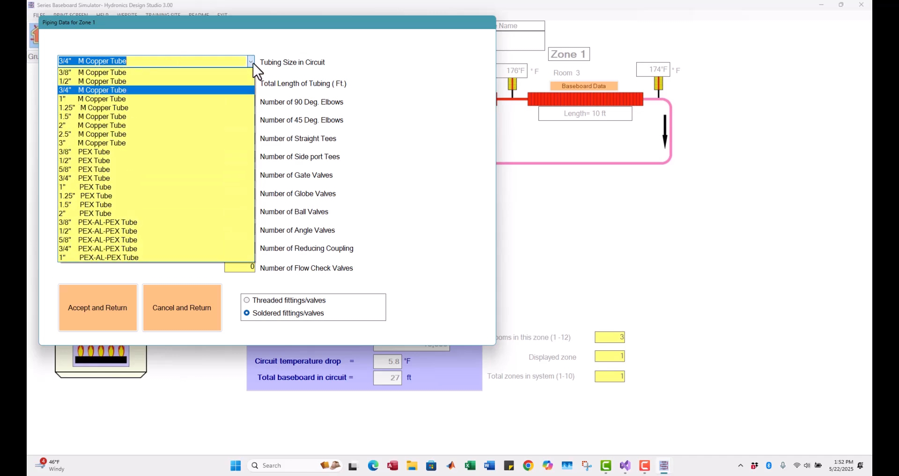
pyautogui.click(220, 98)
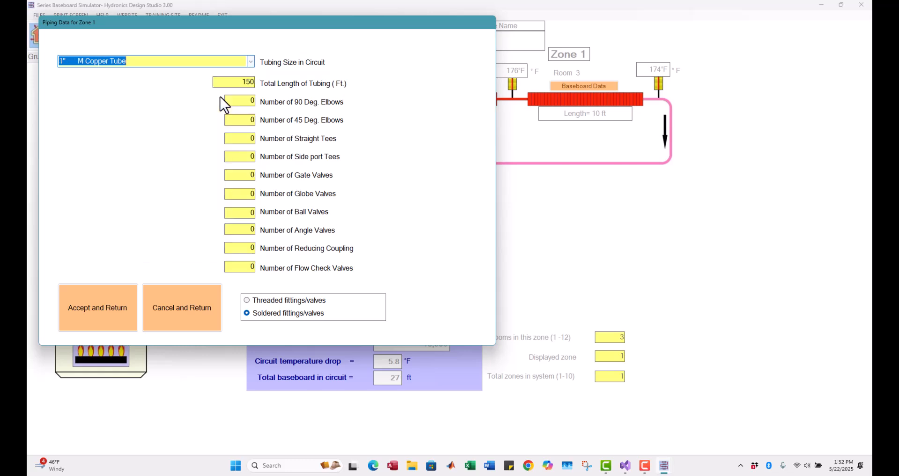
pyautogui.click(109, 313)
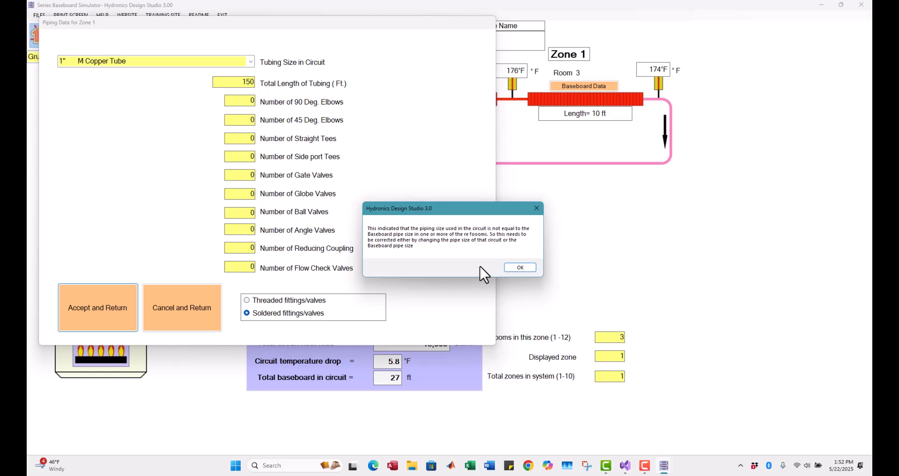
pyautogui.click(518, 270)
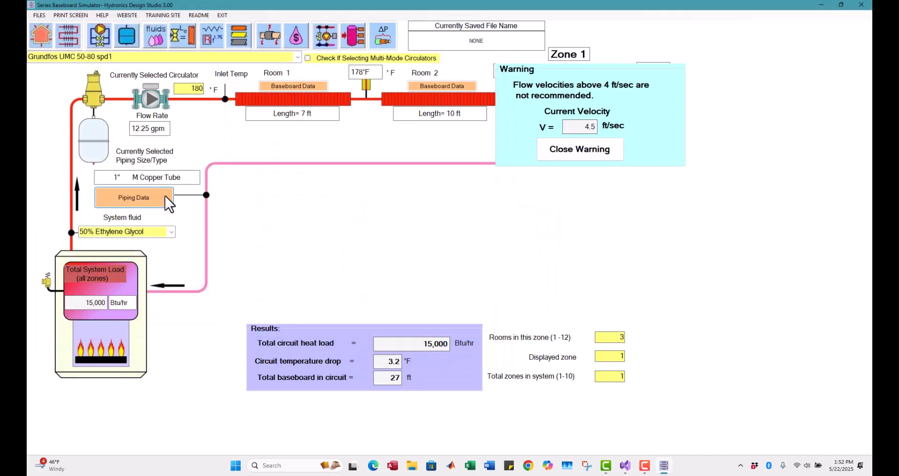
# - Recheck Room 1's baseboard pipe size and return the circuit tubing to 3/4" M Copper Tube
pyautogui.click(302, 85)
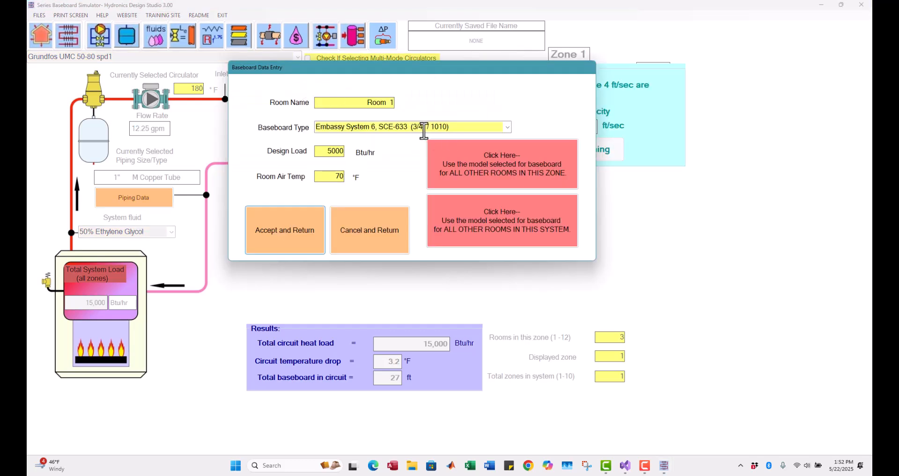
pyautogui.click(299, 225)
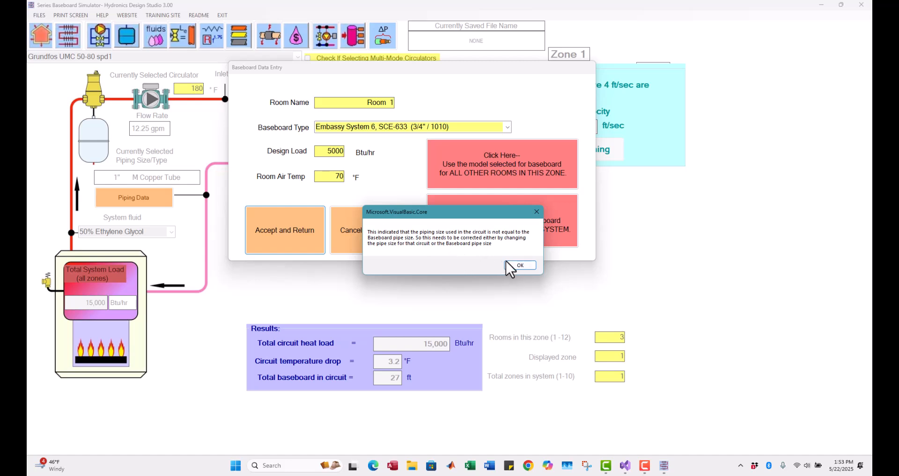
pyautogui.click(518, 266)
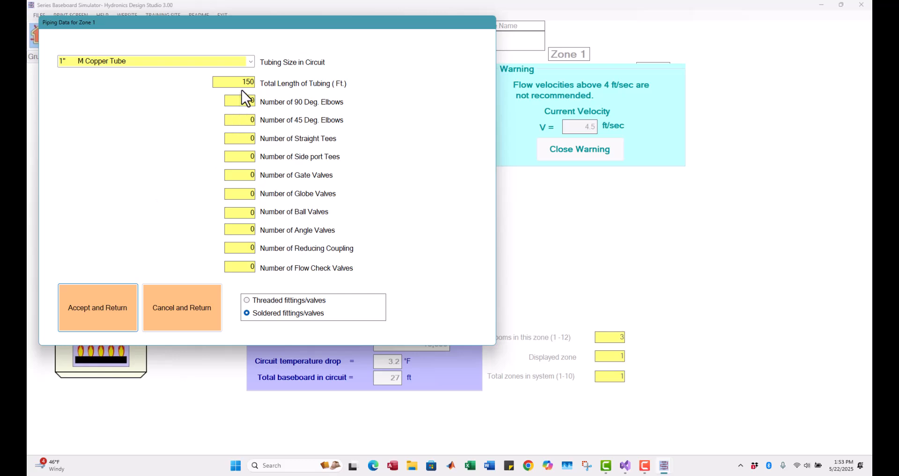
pyautogui.click(249, 64)
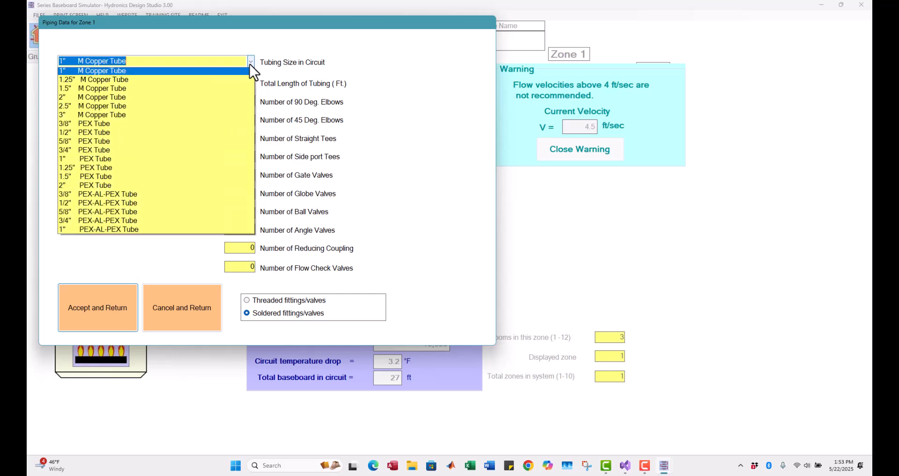
pyautogui.click(206, 90)
pyautogui.click(106, 309)
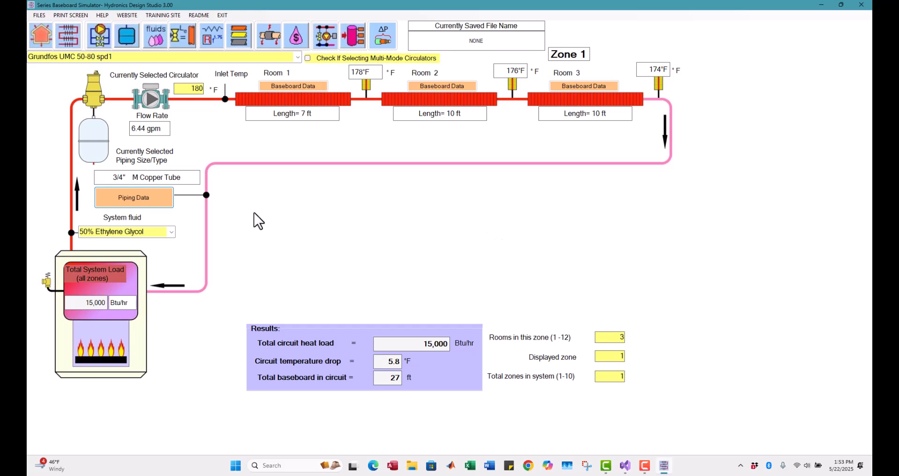
# - Set zone 1's piping to 100 ft of tubing, 3 45-degree elbows and 2 ball valves, and dismiss the velocity warning
pyautogui.click(144, 200)
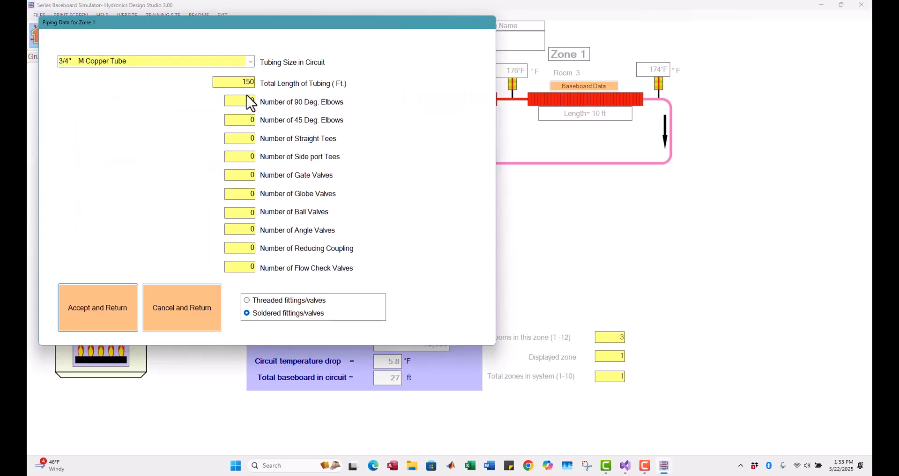
pyautogui.moveTo(241, 81); pyautogui.dragTo(272, 80)
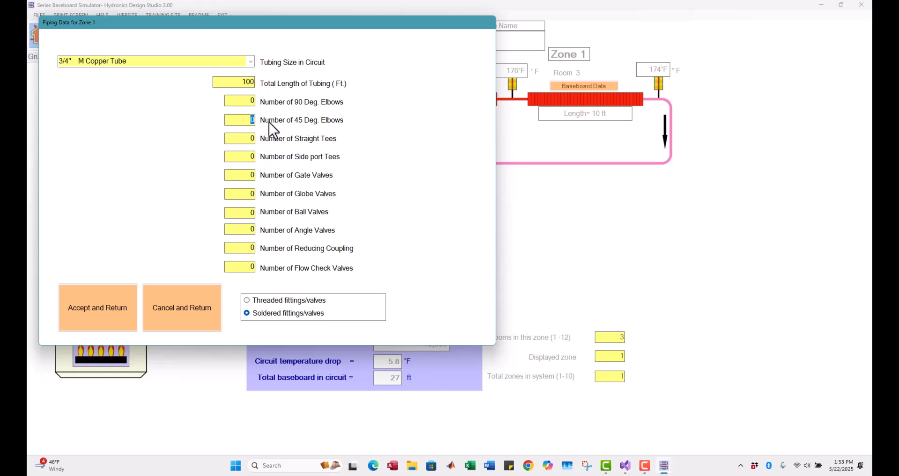
pyautogui.write('3')
pyautogui.click(253, 212)
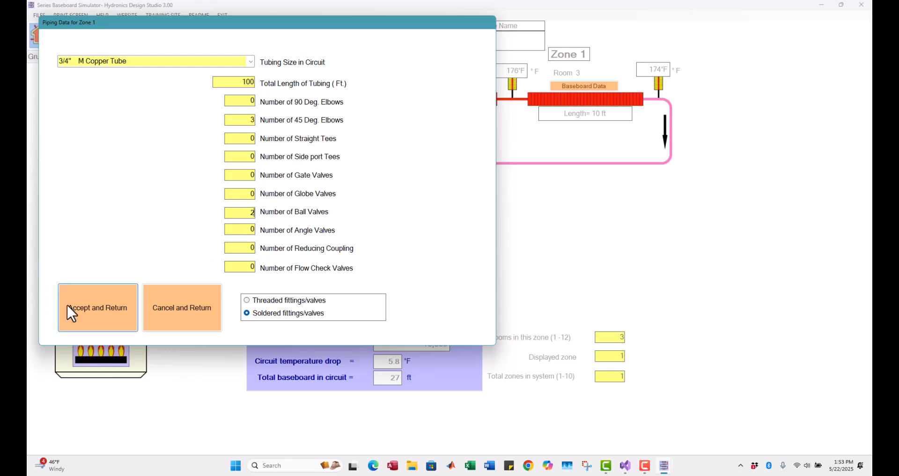
pyautogui.click(96, 311)
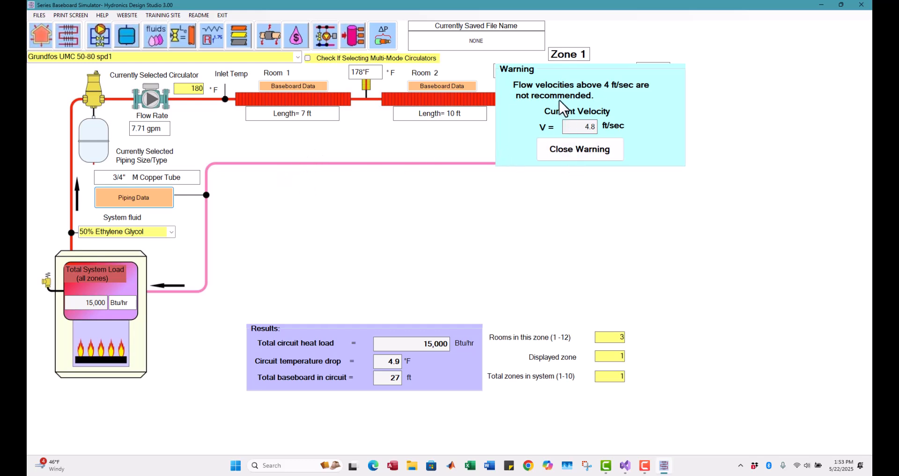
pyautogui.click(580, 150)
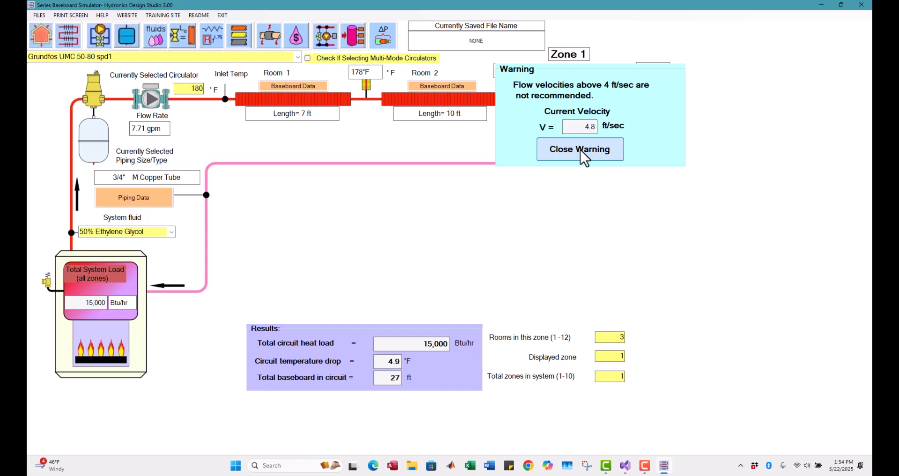
pyautogui.click(580, 150)
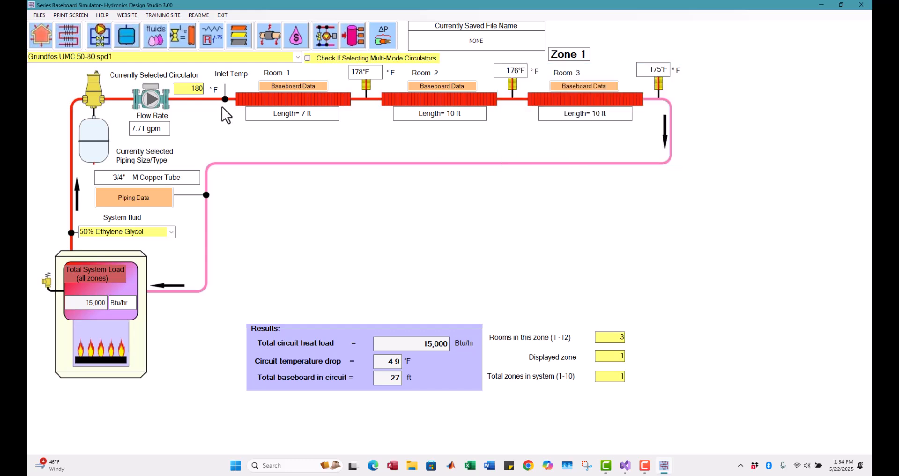
# - Change the circulator to Grundfos UMC 50-40 spd1
pyautogui.click(298, 58)
pyautogui.scroll(3, 252, 81)
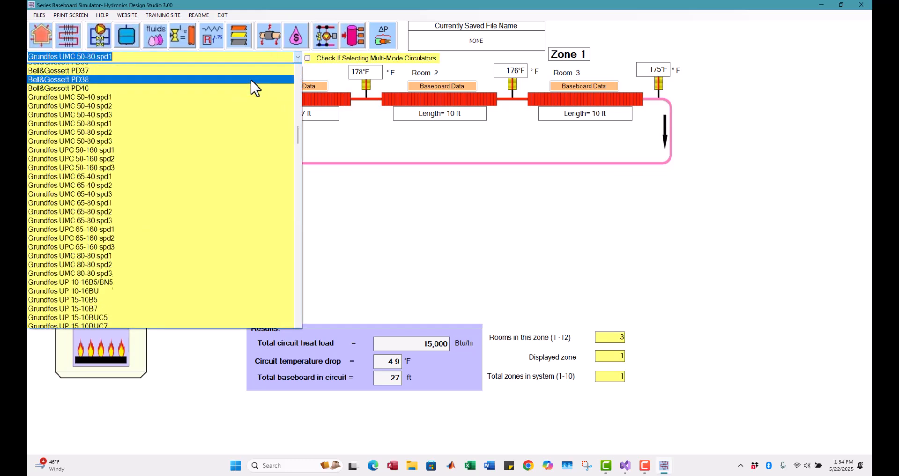
pyautogui.click(245, 122)
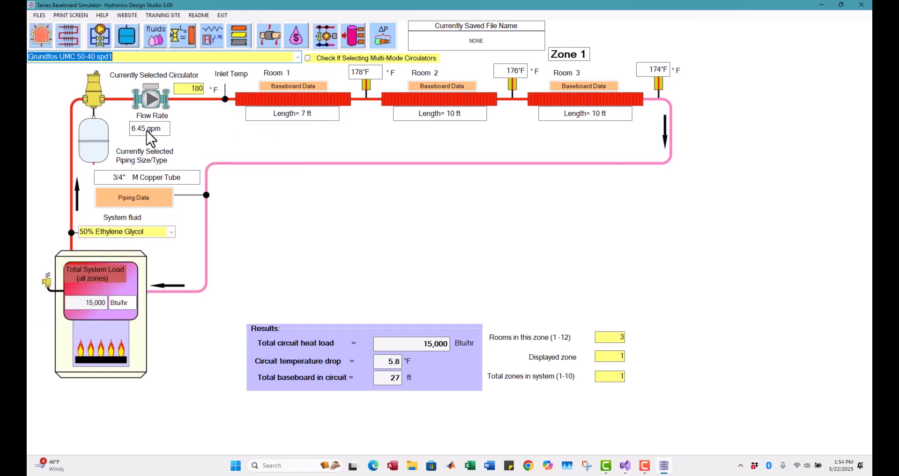
# - Try Armstrong Astro 20 (sweat) as zone 1's circulator
pyautogui.click(297, 56)
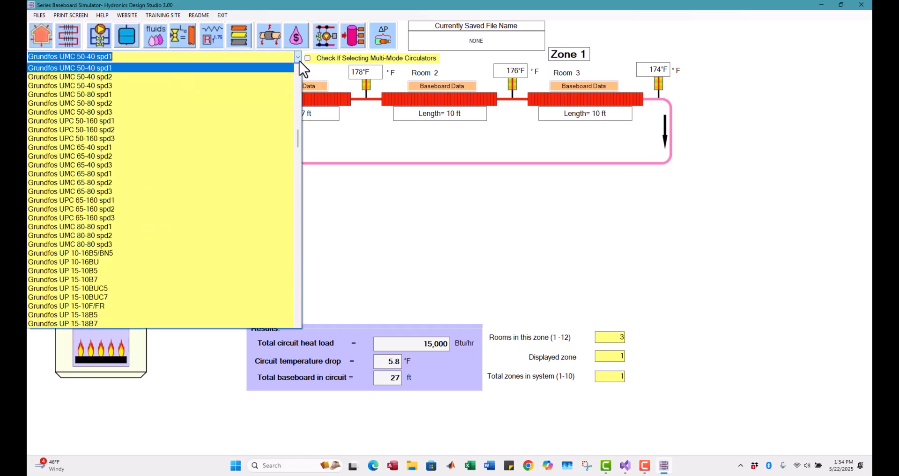
pyautogui.moveTo(298, 137); pyautogui.dragTo(297, 66)
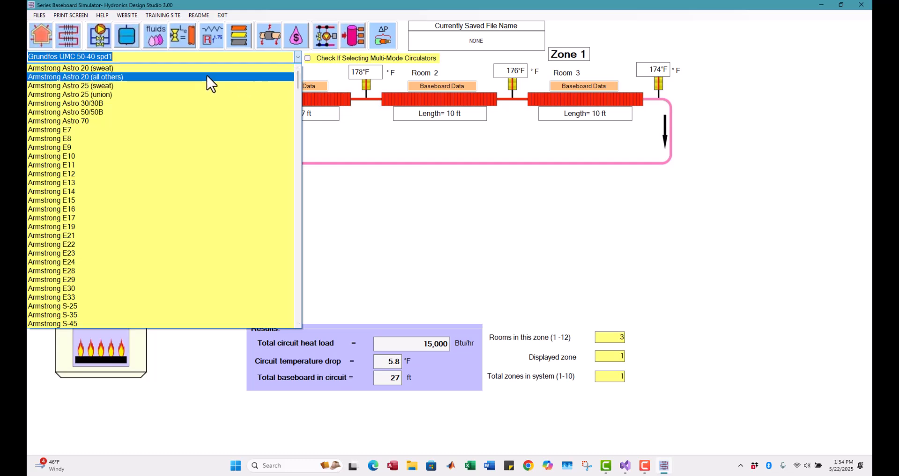
pyautogui.click(206, 69)
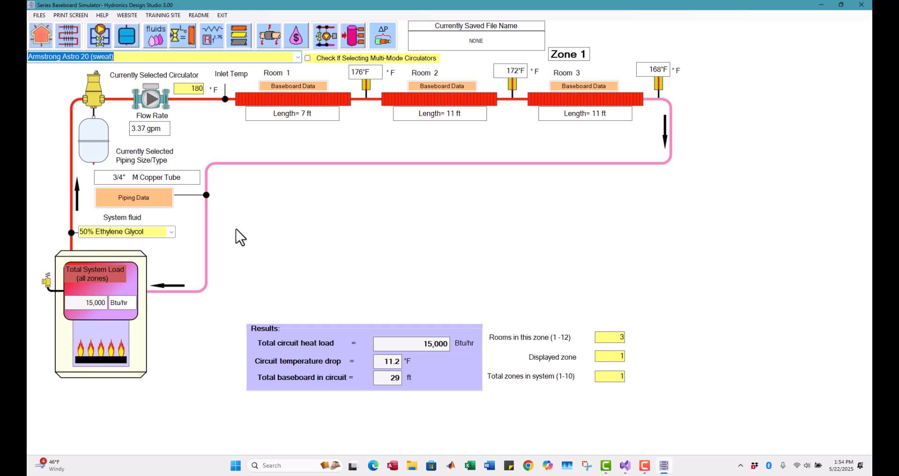
pyautogui.click(780, 23)
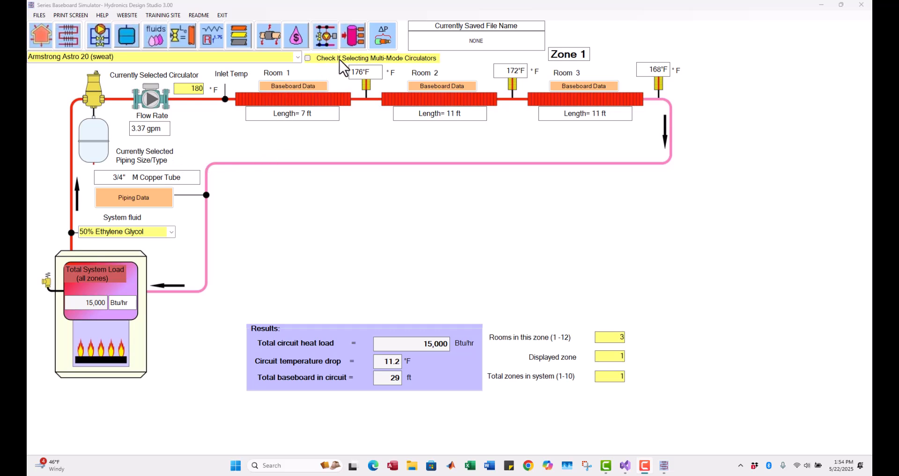
# - Enable multi-mode circulator selection and try Grundfos Alpha 26-99:LOW proportional ΔP mode, dismissing the velocity warnings
pyautogui.click(308, 58)
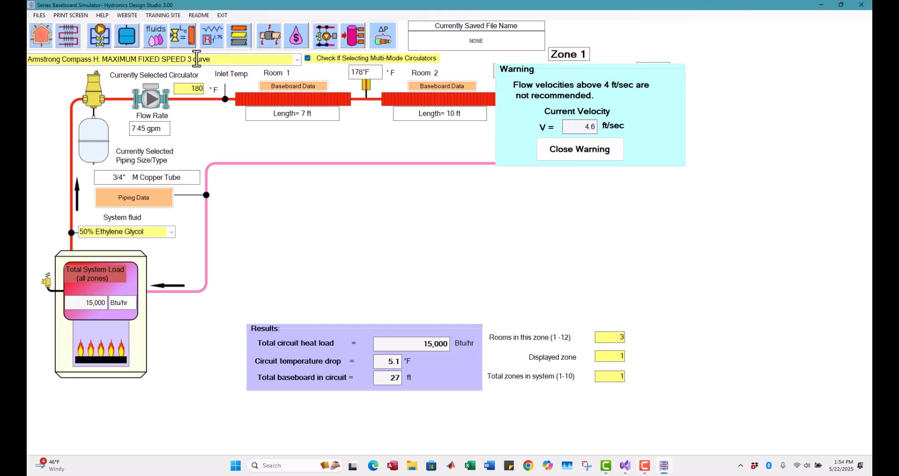
pyautogui.click(579, 150)
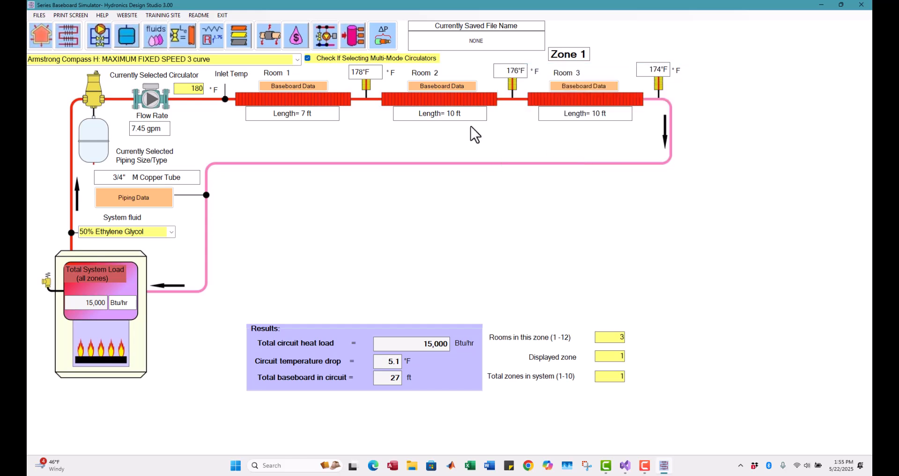
pyautogui.click(297, 61)
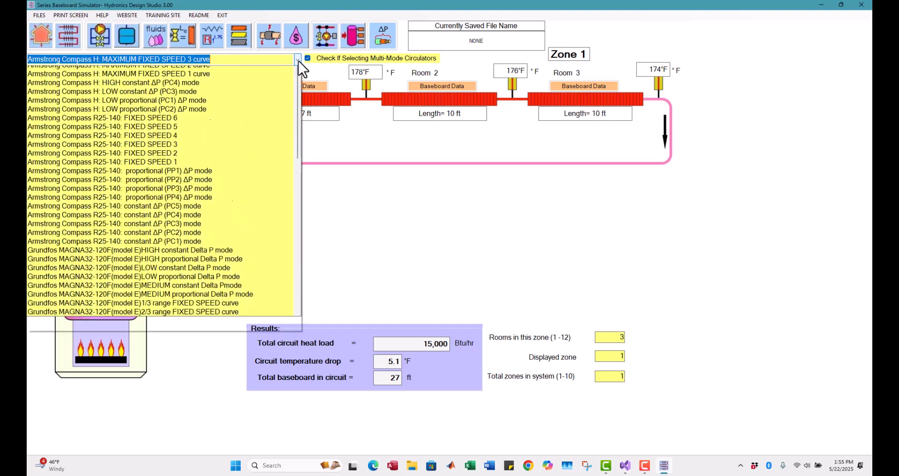
pyautogui.scroll(-4, 257, 185)
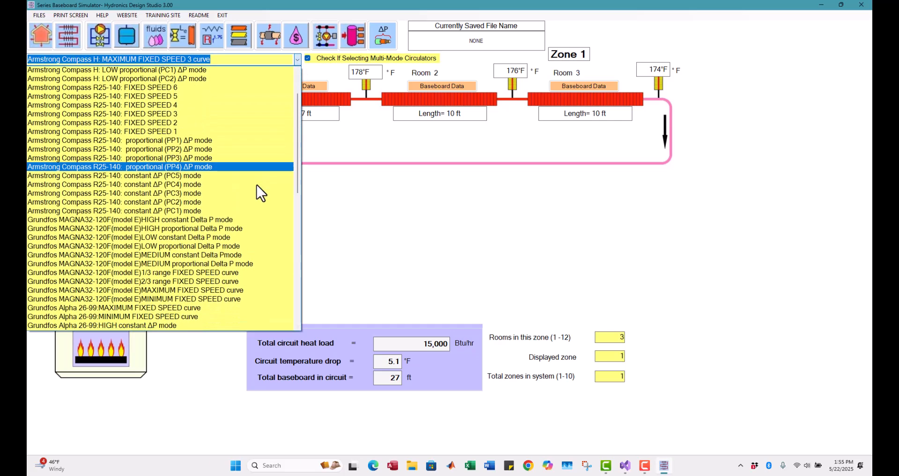
pyautogui.scroll(-5, 257, 185)
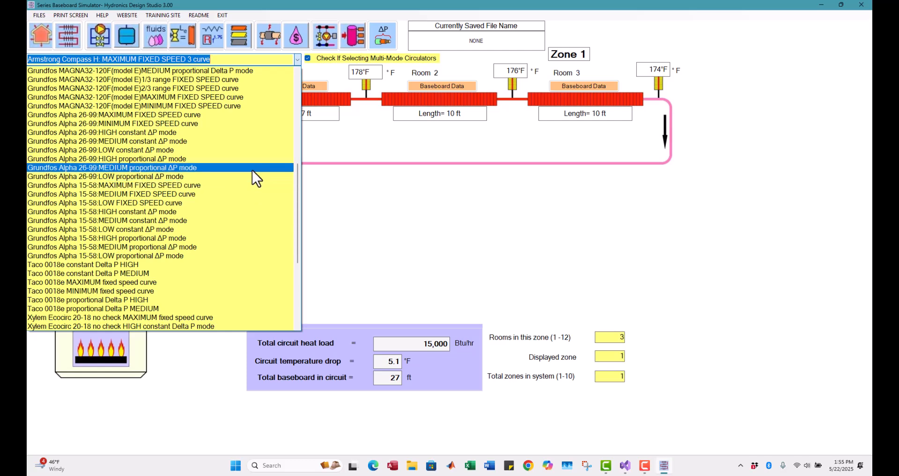
pyautogui.click(252, 175)
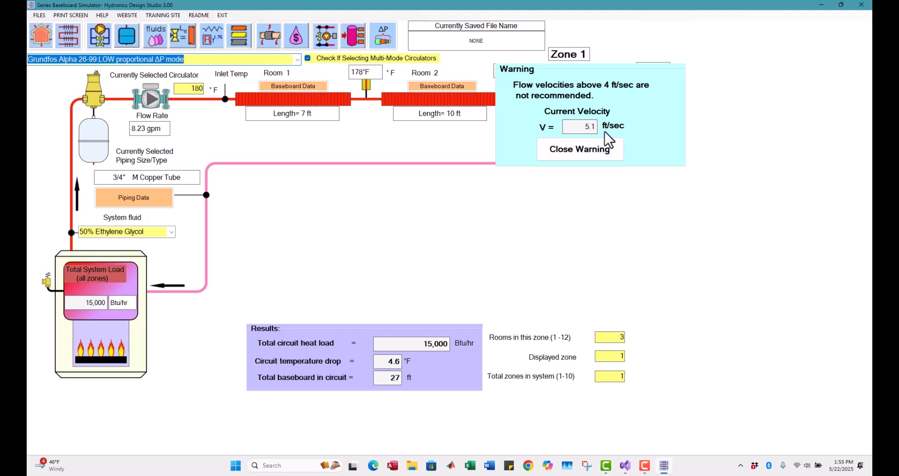
pyautogui.click(586, 151)
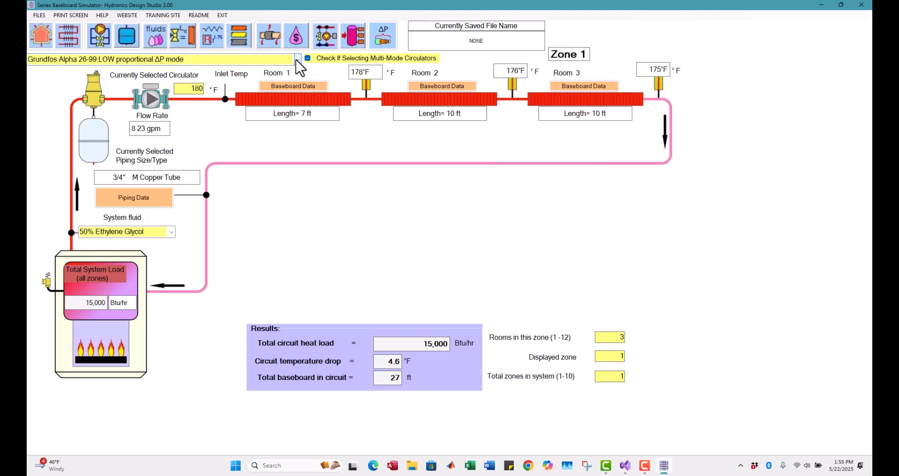
# - Try Grundfos Alpha 15-58:LOW FIXED SPEED curve as zone 1's circulator
pyautogui.click(297, 59)
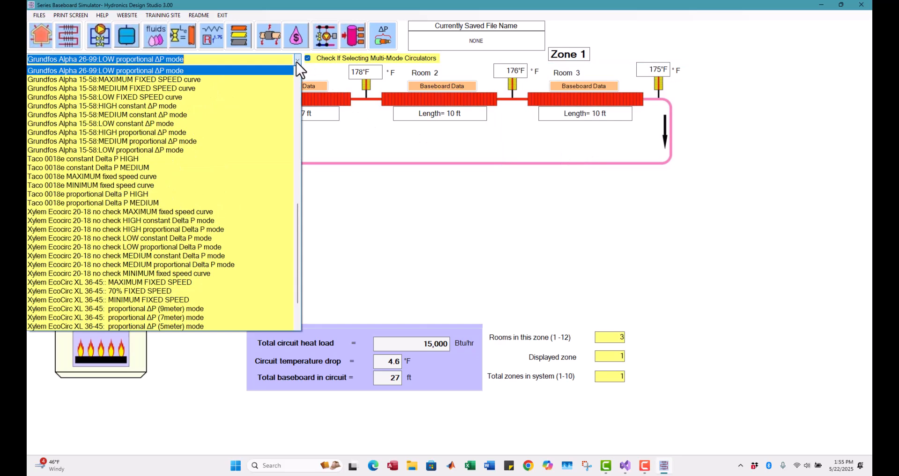
pyautogui.click(279, 97)
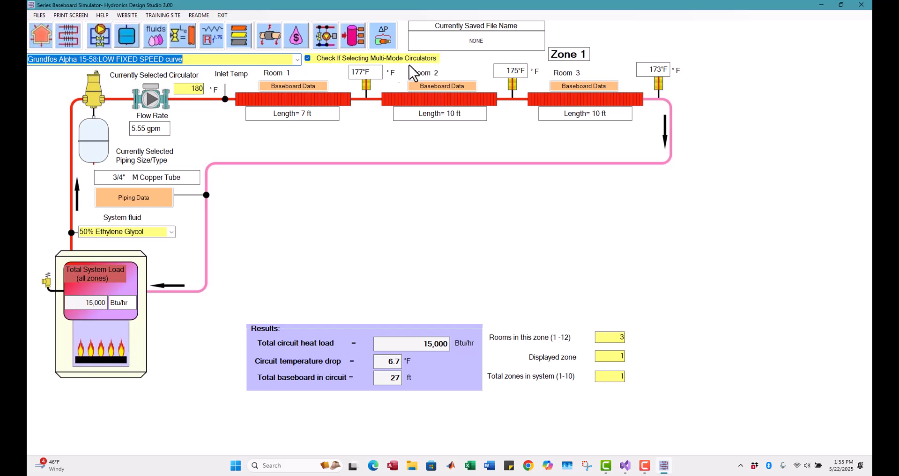
# - Turn off multi-mode circulator selection and set zone 1's circulator to Armstrong Astro 25 (union)
pyautogui.click(307, 58)
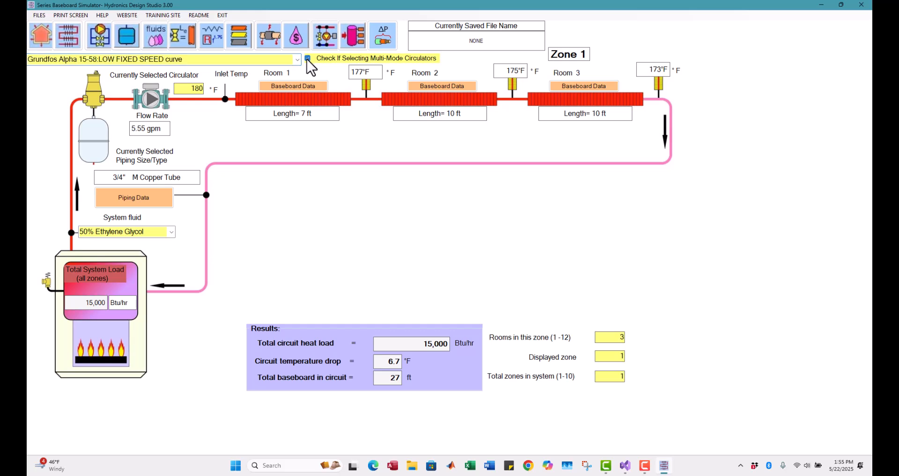
pyautogui.click(298, 57)
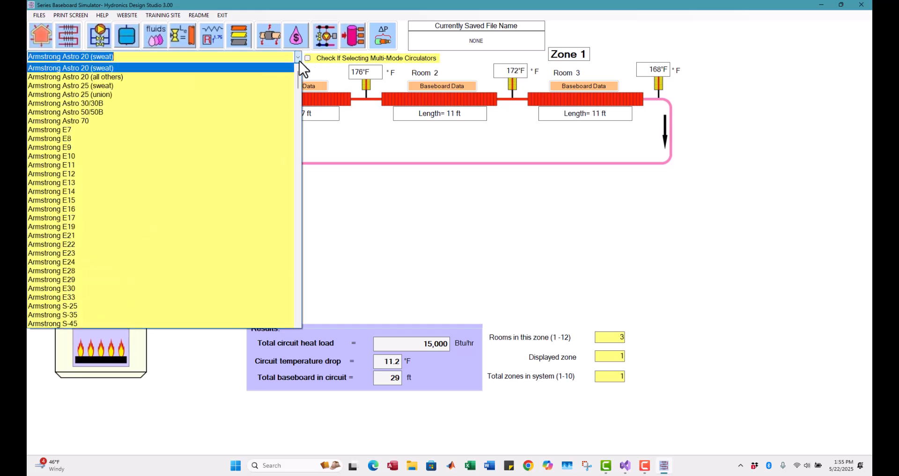
pyautogui.click(284, 95)
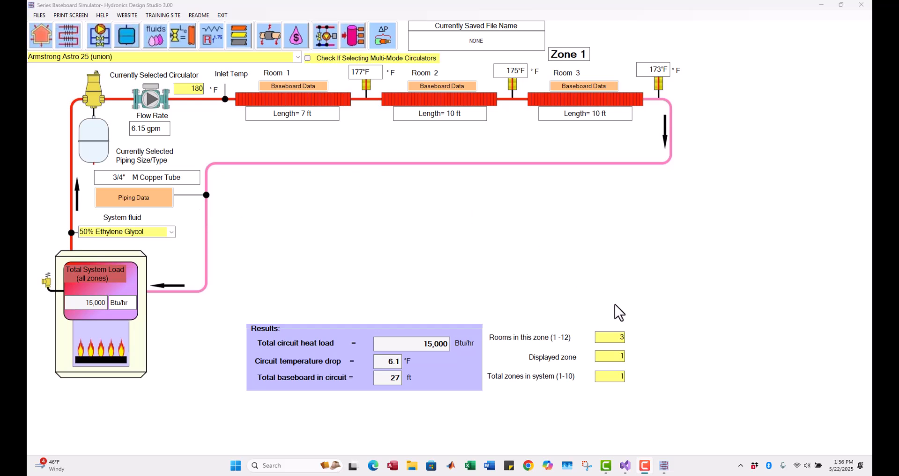
# - Set the total number of zones in the system to 3 and display zone 2
pyautogui.doubleClick(619, 376)
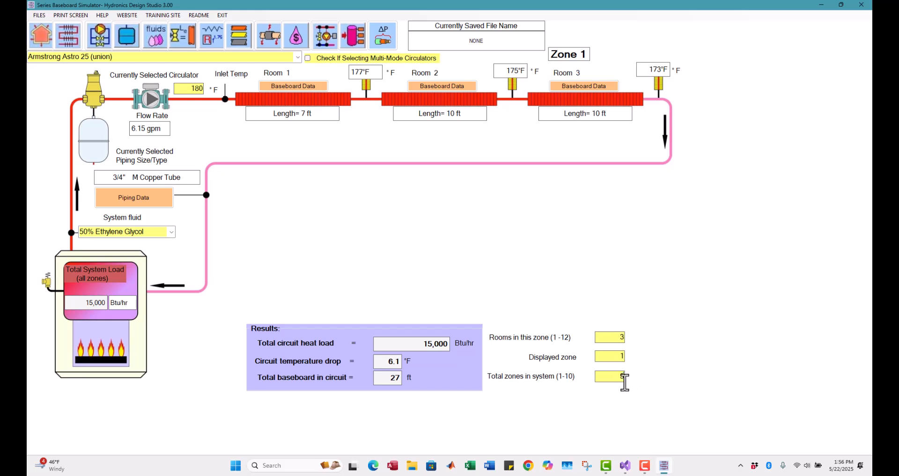
pyautogui.press('Return')
pyautogui.write('3')
pyautogui.click(622, 357)
pyautogui.write('2')
pyautogui.press('Return')
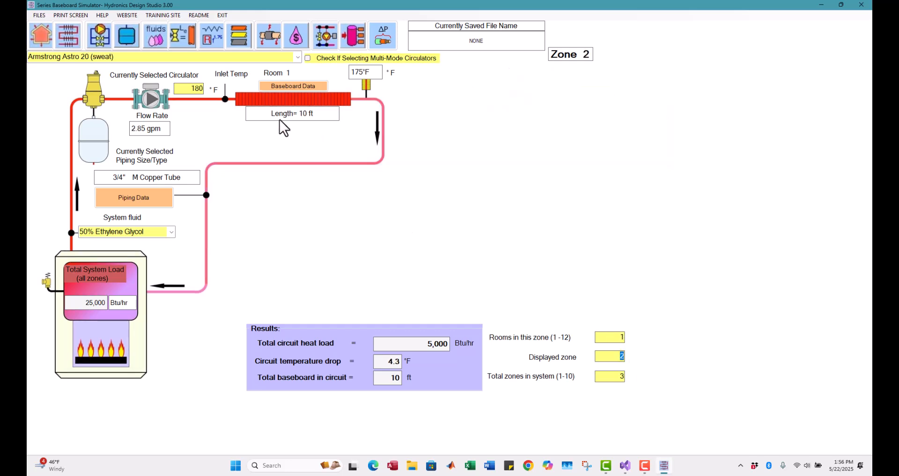
# - Review the baseboard data of Room 1 in zone 2 and accept it as is
pyautogui.click(293, 85)
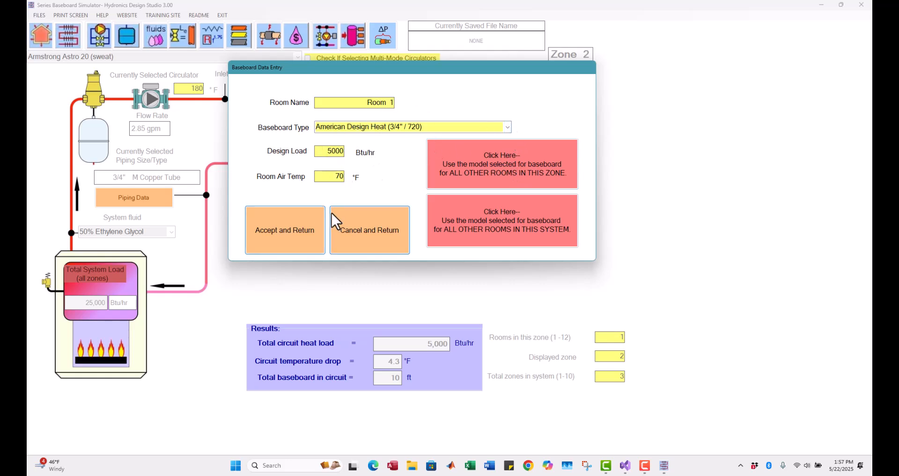
pyautogui.click(298, 242)
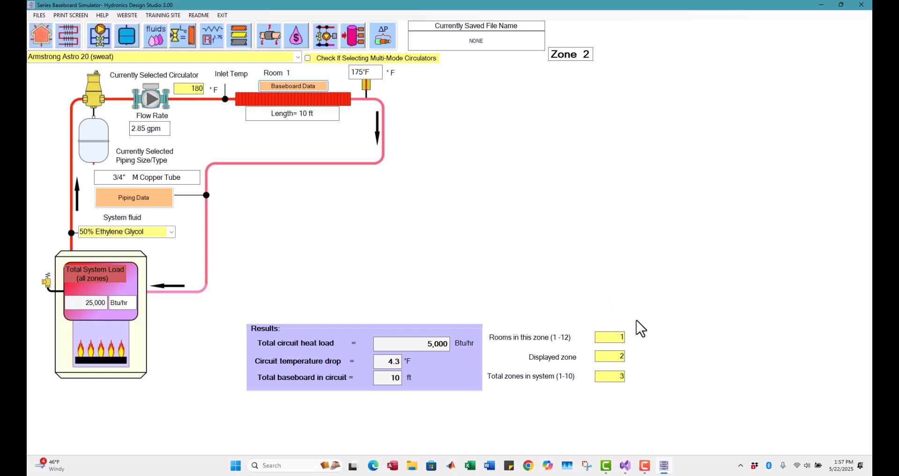
# - Display zone 3 and set its circulator to Bell&Gossett NBF-8S/LW
pyautogui.click(621, 356)
pyautogui.press('BackSpace')
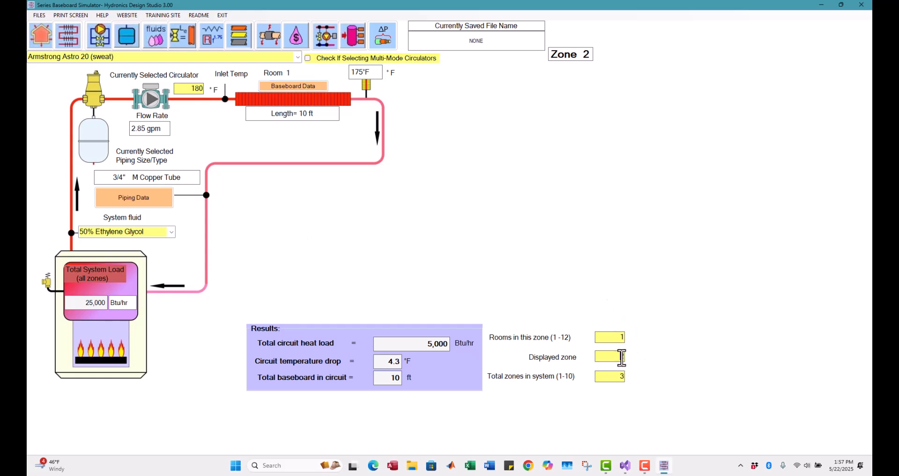
pyautogui.write('3')
pyautogui.click(297, 58)
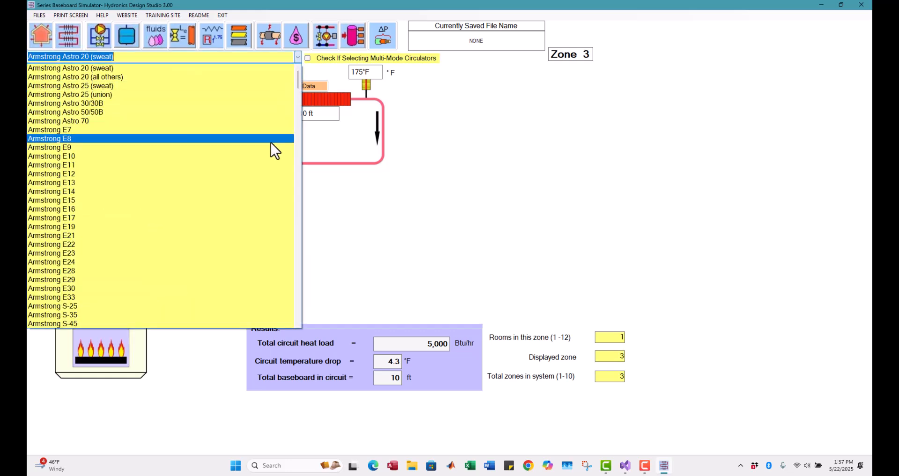
pyautogui.scroll(-8, 265, 181)
pyautogui.scroll(-5, 265, 182)
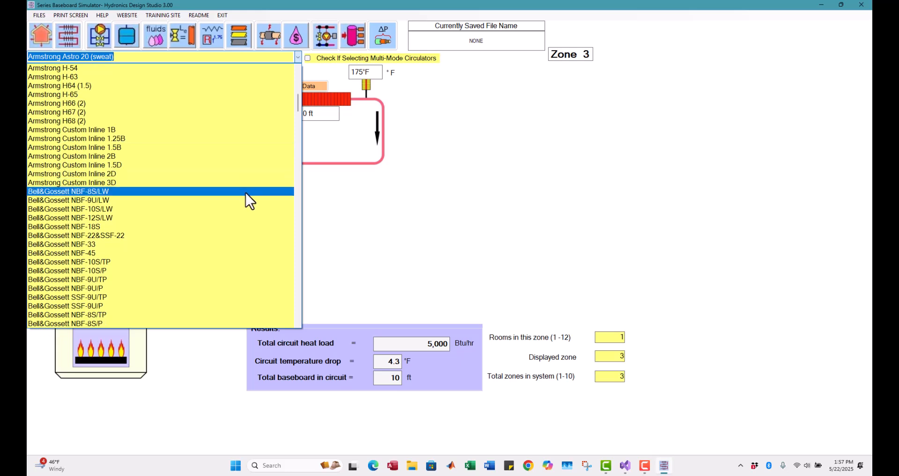
pyautogui.click(246, 193)
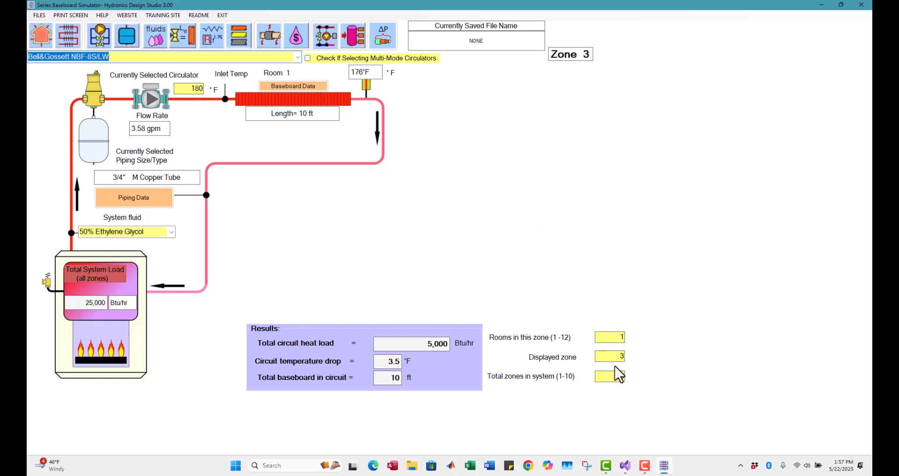
# - Set zone 3 to 7 rooms and its piping to 23 ft of tubing with 3 ball valves
pyautogui.click(618, 338)
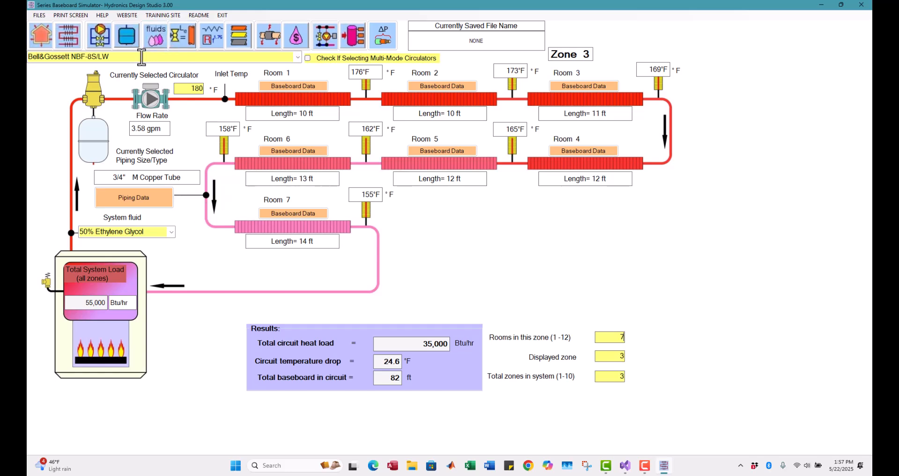
pyautogui.click(161, 198)
pyautogui.doubleClick(240, 83)
pyautogui.write('23')
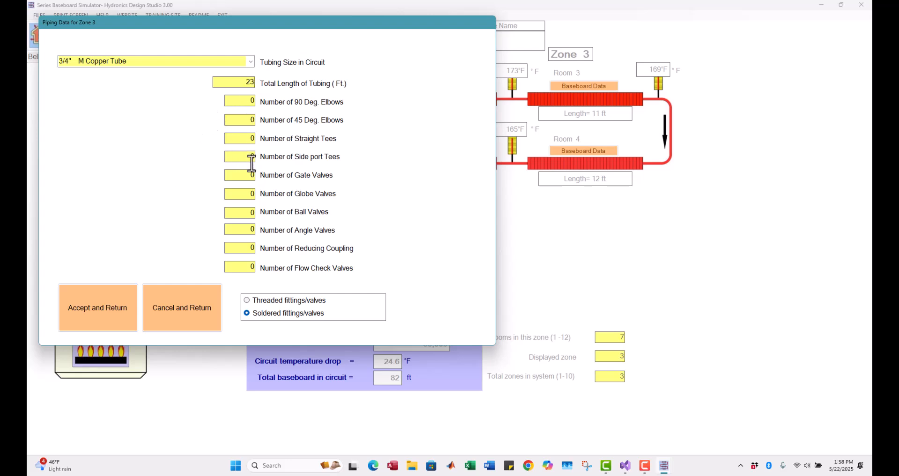
pyautogui.doubleClick(254, 212)
pyautogui.write('3')
pyautogui.click(111, 309)
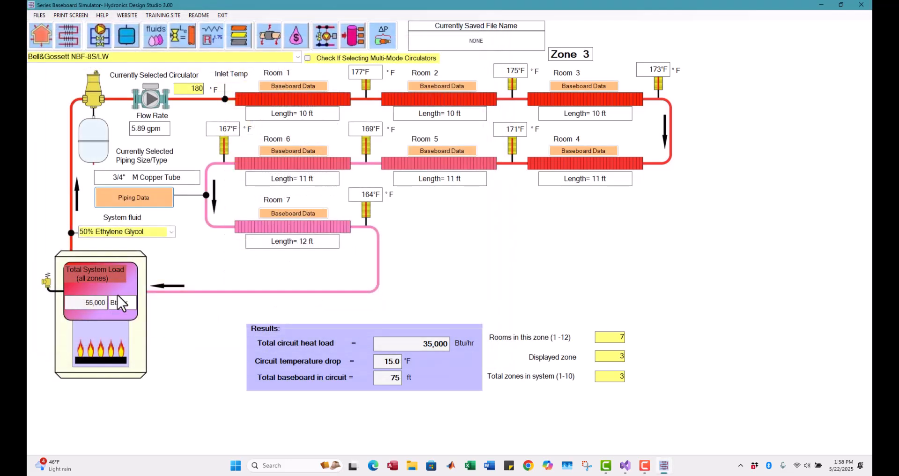
# - Display zone 2 and return to zone 1 to review each zone's circuit and circulator
pyautogui.click(619, 356)
pyautogui.press('BackSpace')
pyautogui.write('3')
pyautogui.doubleClick(625, 357)
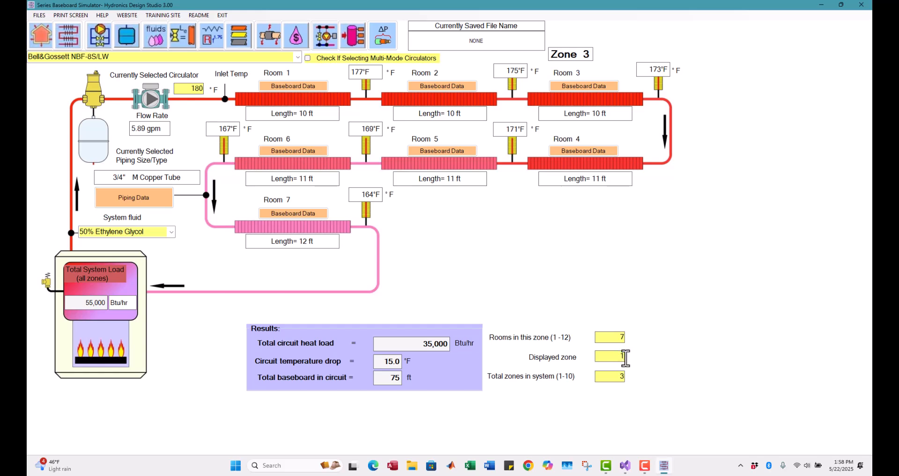
pyautogui.press('Return')
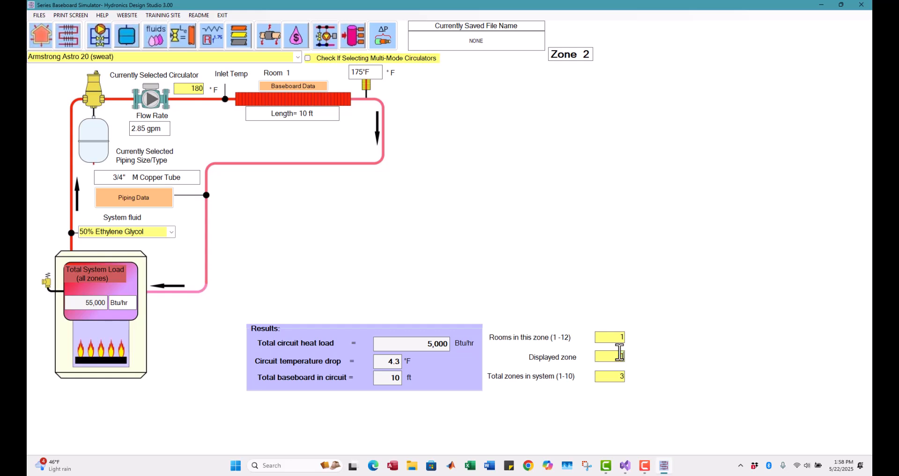
pyautogui.write('1')
pyautogui.press('Return')
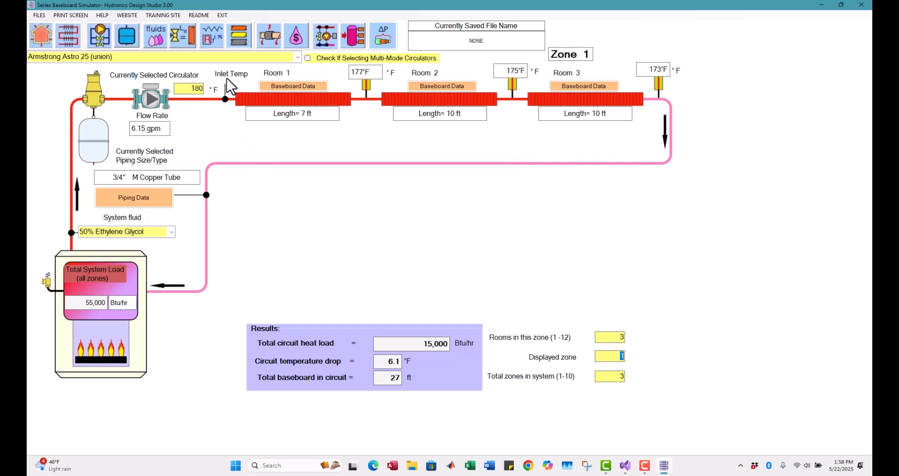
# - Step the displayed zone through zone 2 to zone 3 to compare their circuits
pyautogui.click(620, 352)
pyautogui.press('Return')
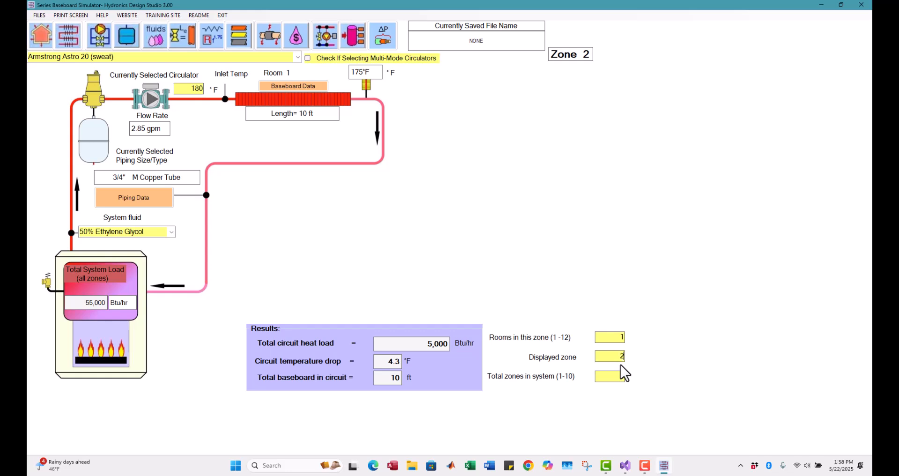
pyautogui.write('3')
pyautogui.press('Return')
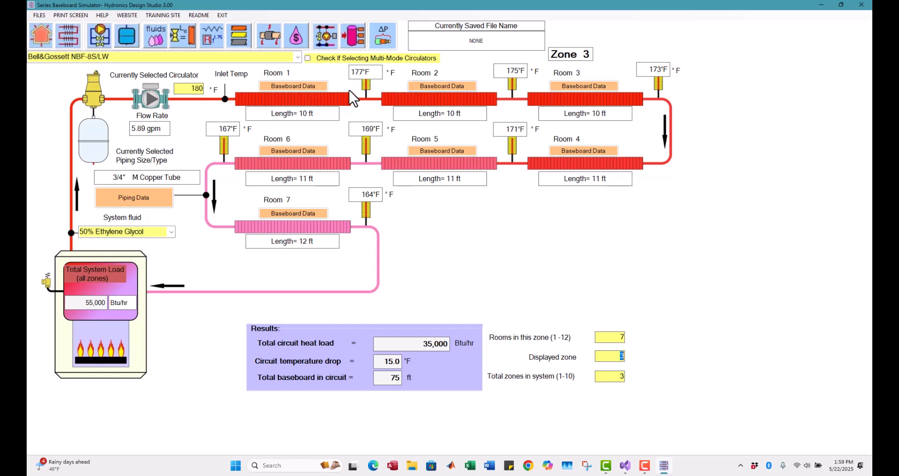
# - Review the baseboard data of rooms 1, 4 and 7 in zone 3, accepting each unchanged
pyautogui.click(318, 86)
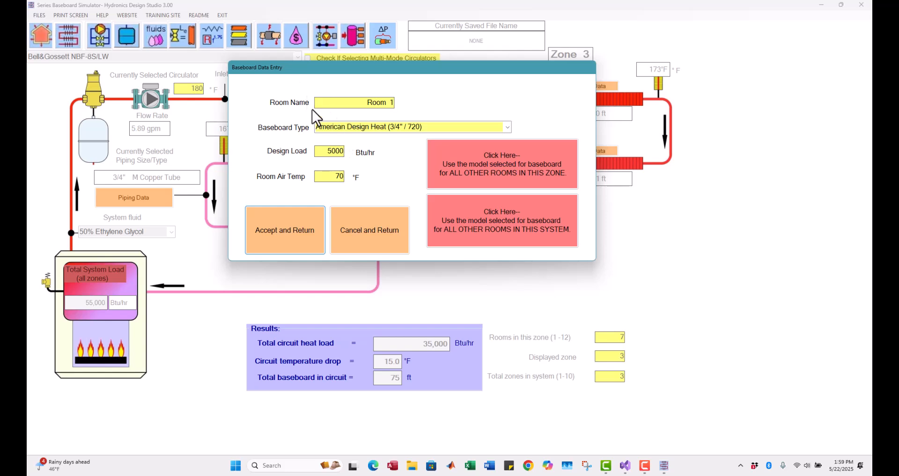
pyautogui.click(304, 215)
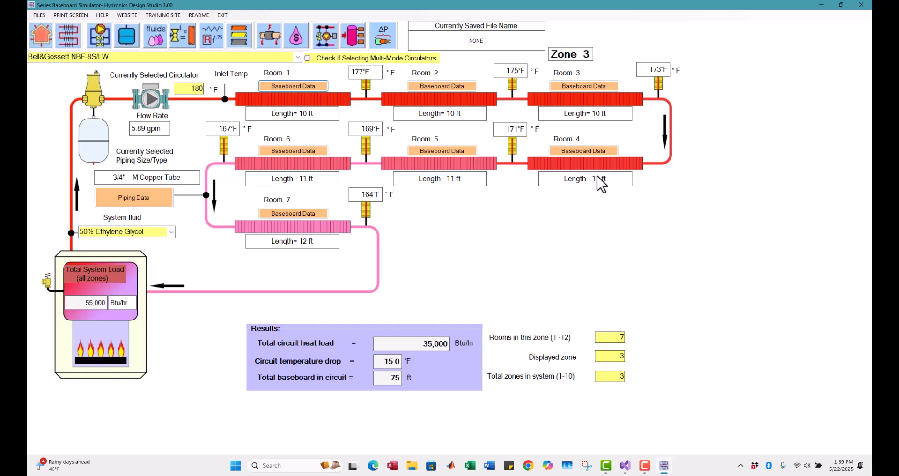
pyautogui.click(597, 149)
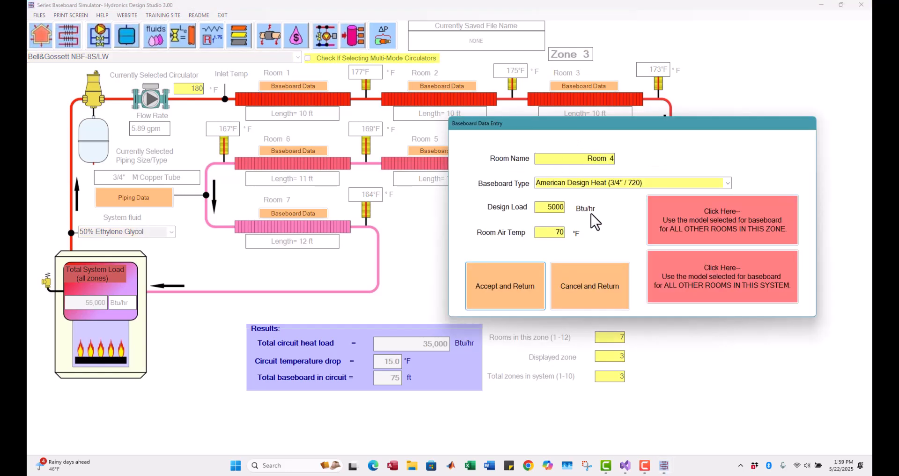
pyautogui.click(524, 296)
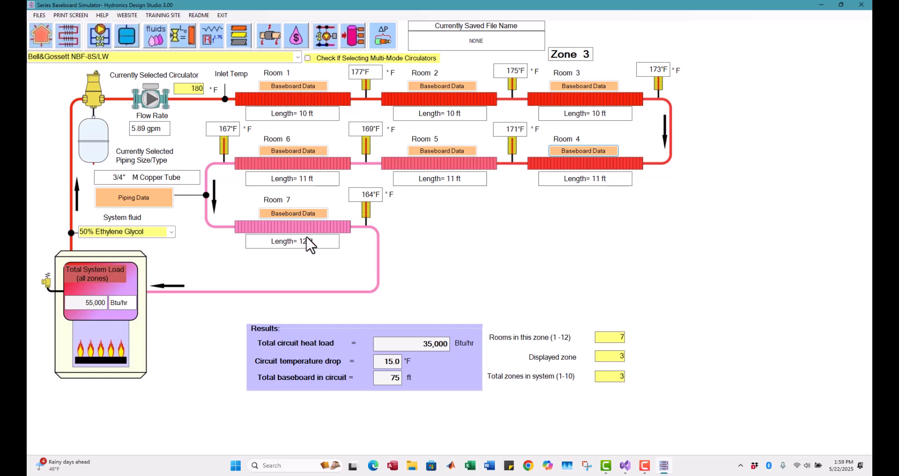
pyautogui.click(299, 210)
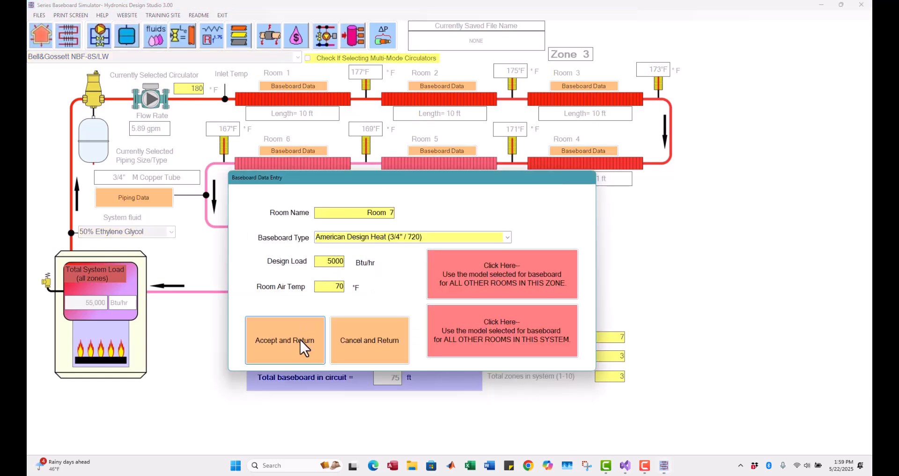
pyautogui.click(301, 341)
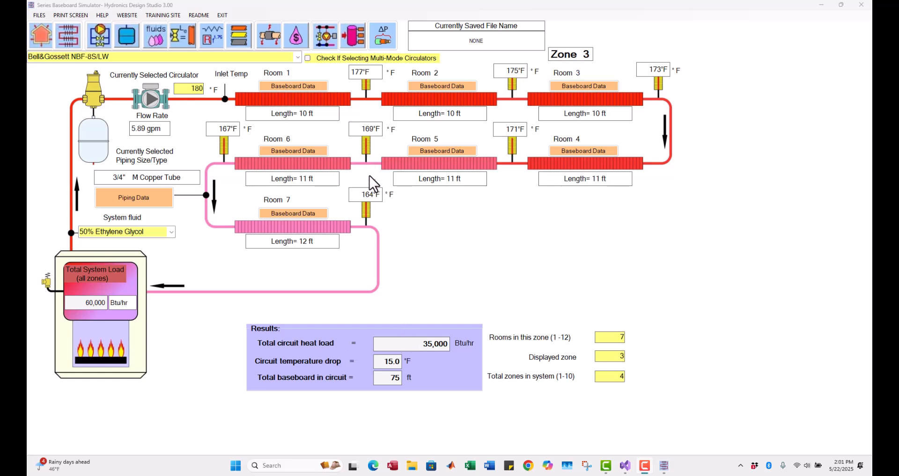
# - Display zone 1 and zone 2 in turn to compare their circuits and the total system load
pyautogui.doubleClick(620, 359)
pyautogui.write('1')
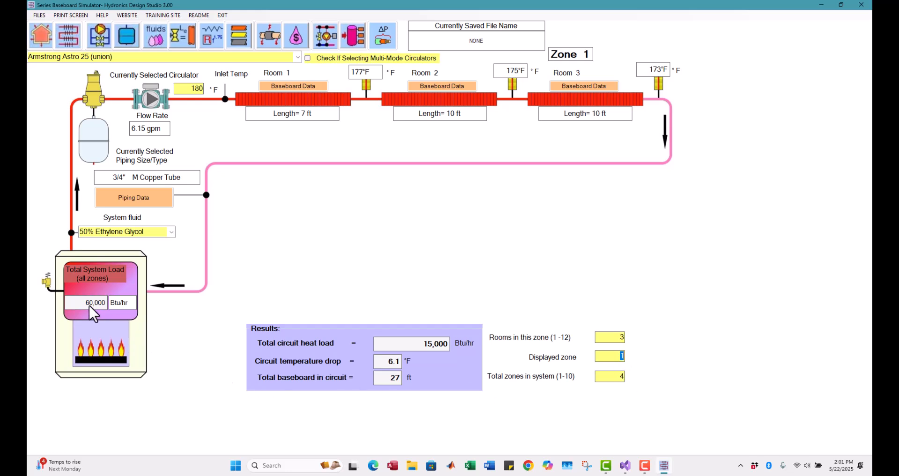
pyautogui.write('2')
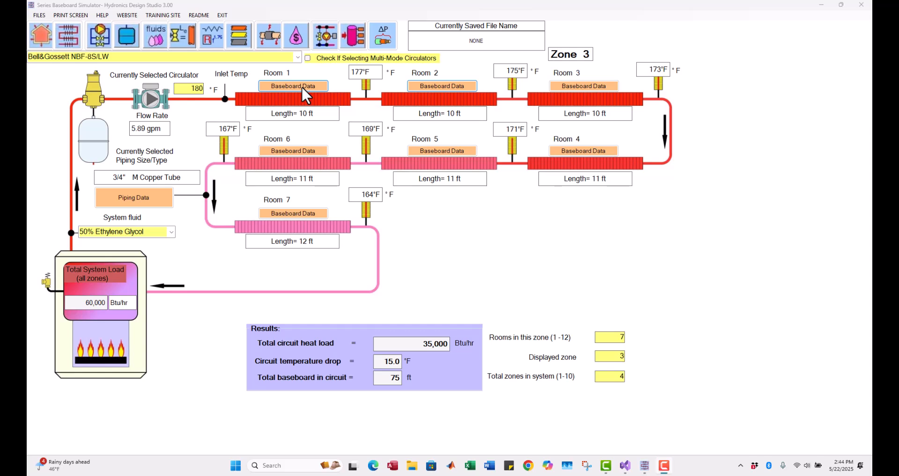
# - Change zone 3's room 1 baseboard to Crown C-8 (3/4" / 670) and apply that model to all other rooms in the zone
pyautogui.click(305, 89)
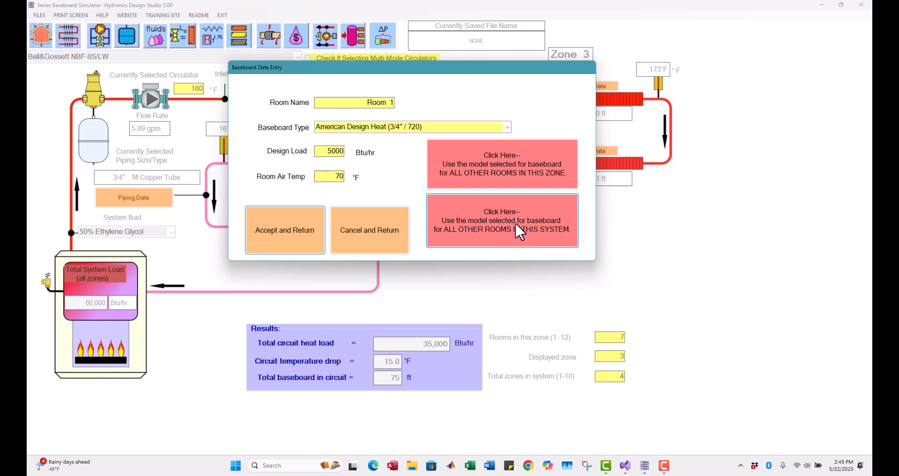
pyautogui.click(508, 127)
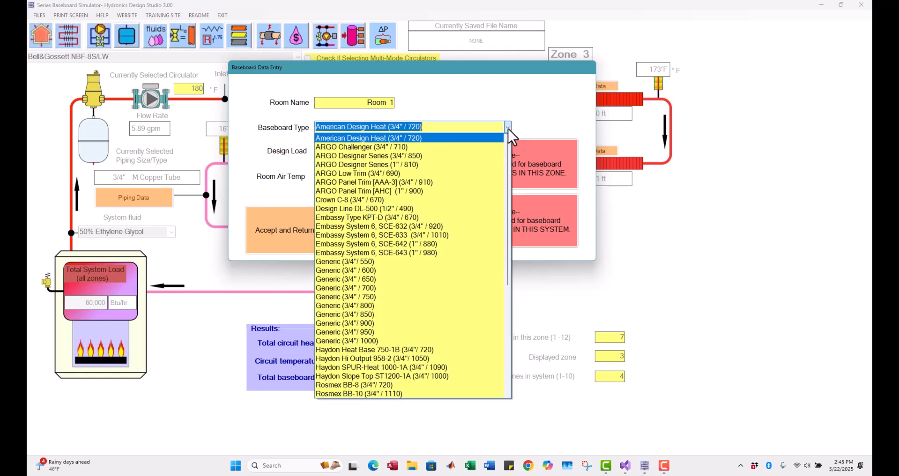
pyautogui.click(464, 200)
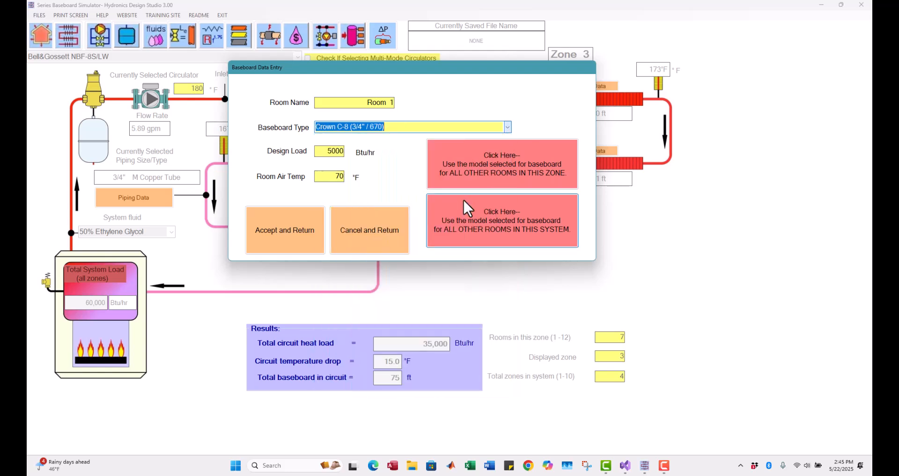
pyautogui.click(514, 159)
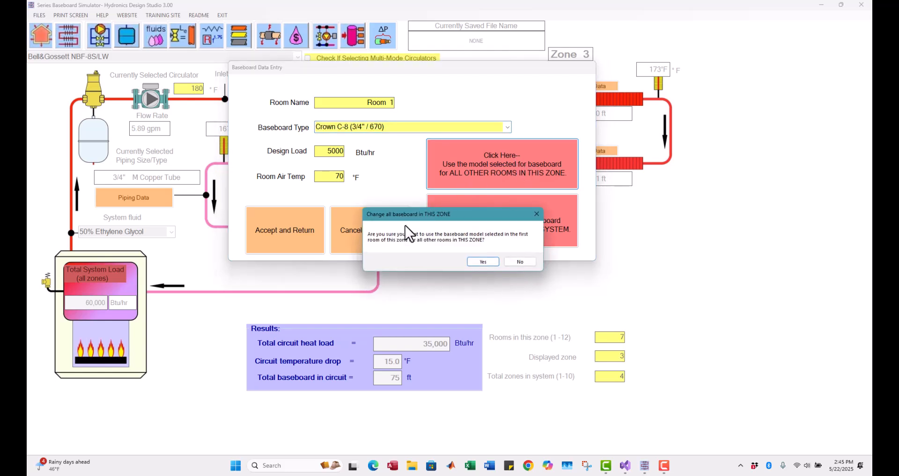
pyautogui.click(485, 262)
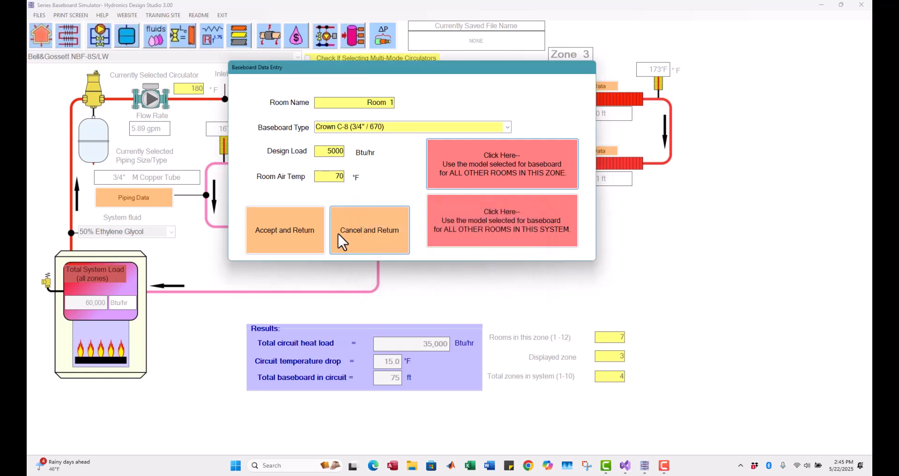
pyautogui.click(280, 231)
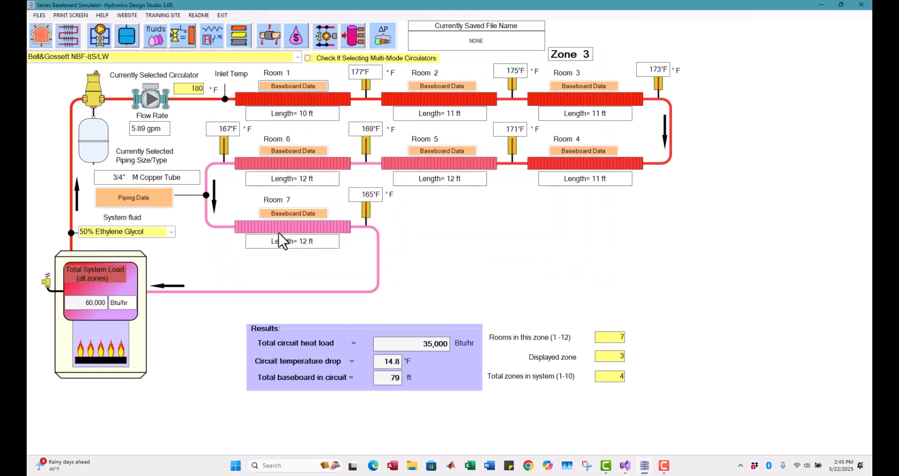
# - Check the baseboard type assigned to rooms 4, 5 and 6 in zone 3
pyautogui.click(574, 147)
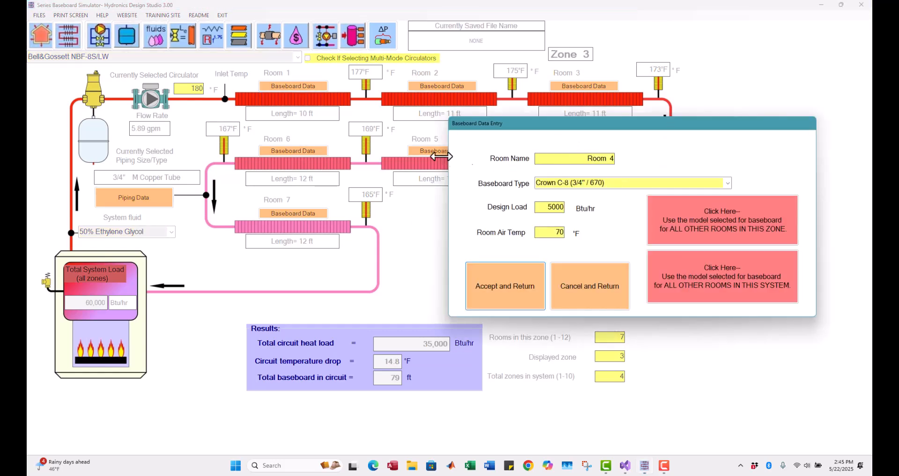
pyautogui.click(507, 273)
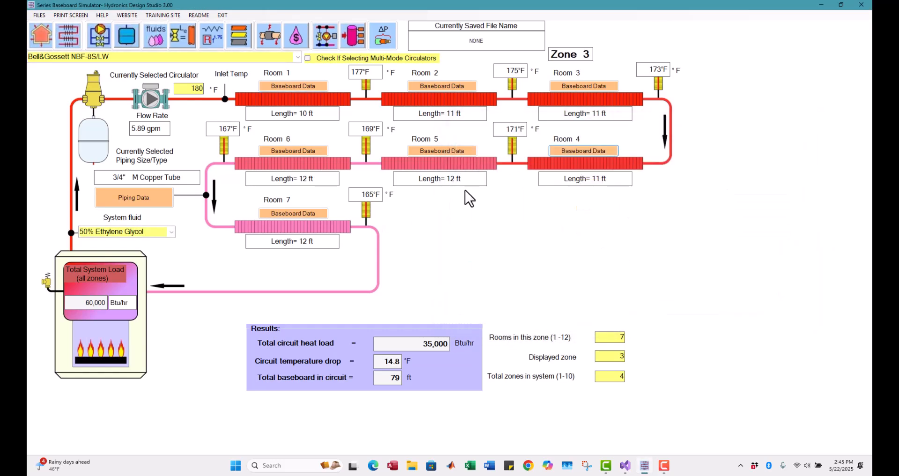
pyautogui.click(445, 152)
pyautogui.click(418, 291)
pyautogui.click(321, 148)
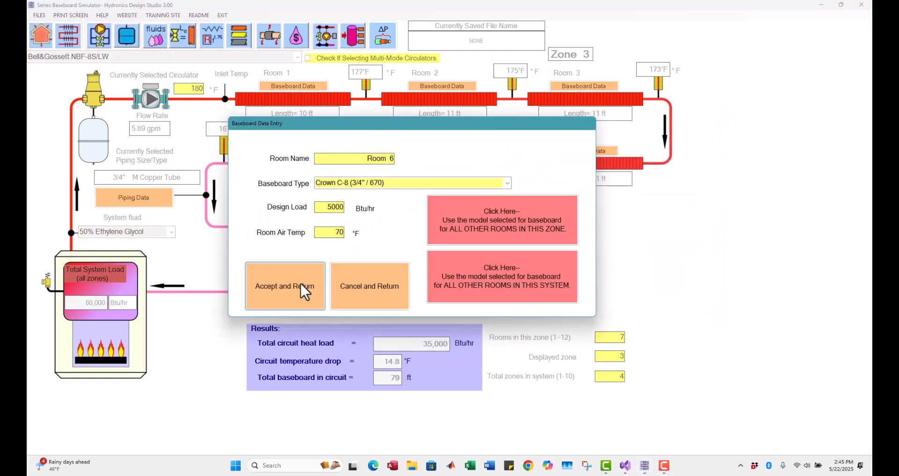
pyautogui.click(301, 284)
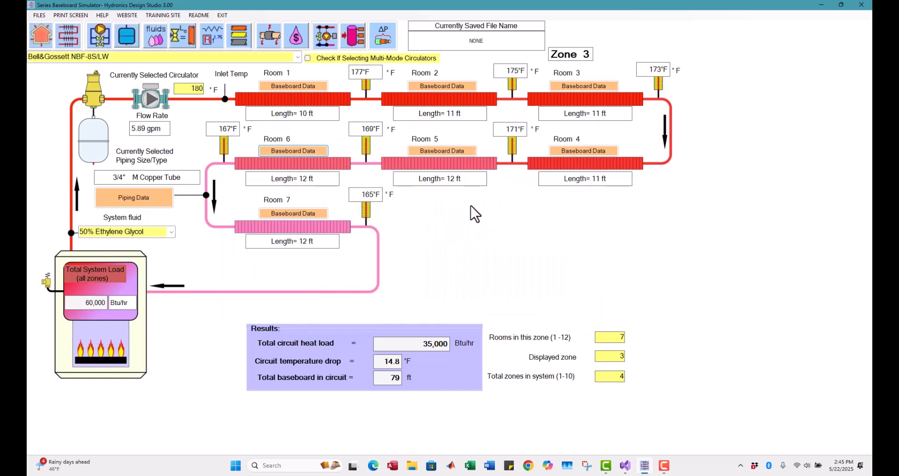
# - Display zone 2 and check the baseboard type assigned to its room 1
pyautogui.doubleClick(615, 357)
pyautogui.write('2')
pyautogui.click(302, 86)
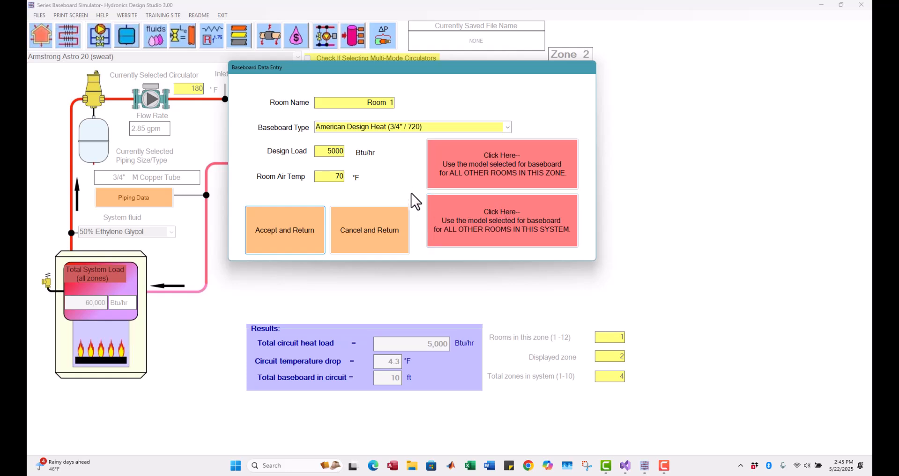
pyautogui.click(306, 232)
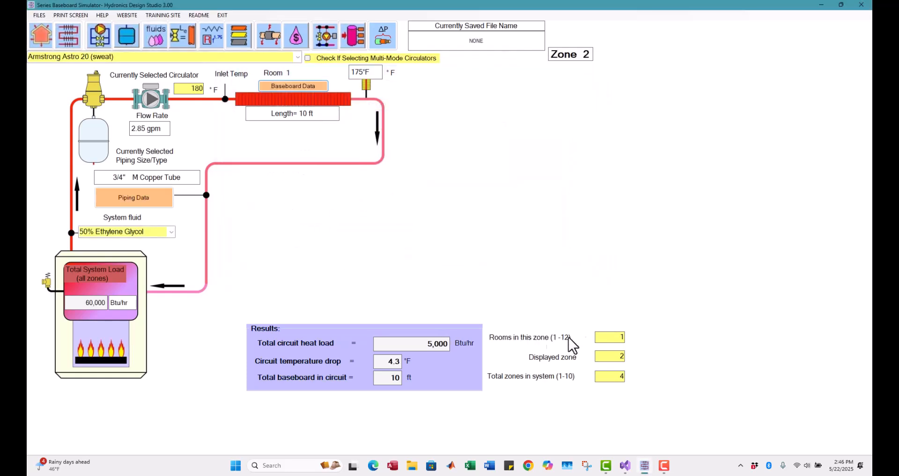
# - Display zone 1 and check the baseboard type assigned to its room 2
pyautogui.doubleClick(627, 355)
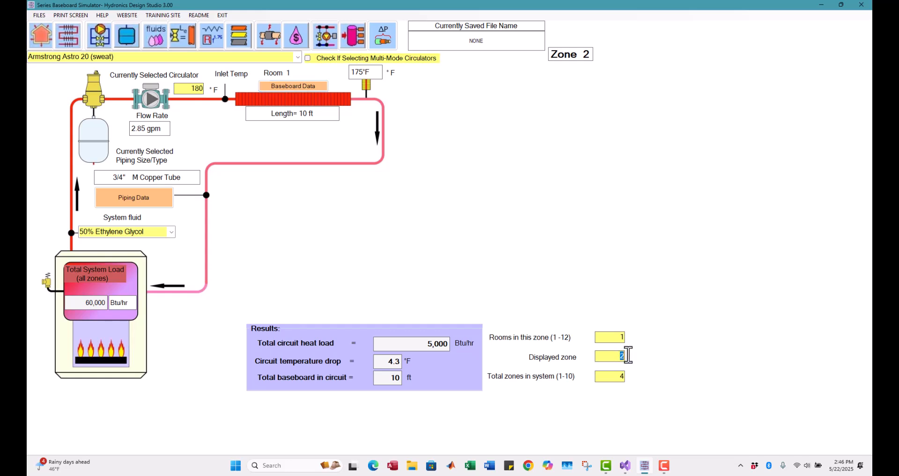
pyautogui.write('1')
pyautogui.press('Return')
pyautogui.click(438, 85)
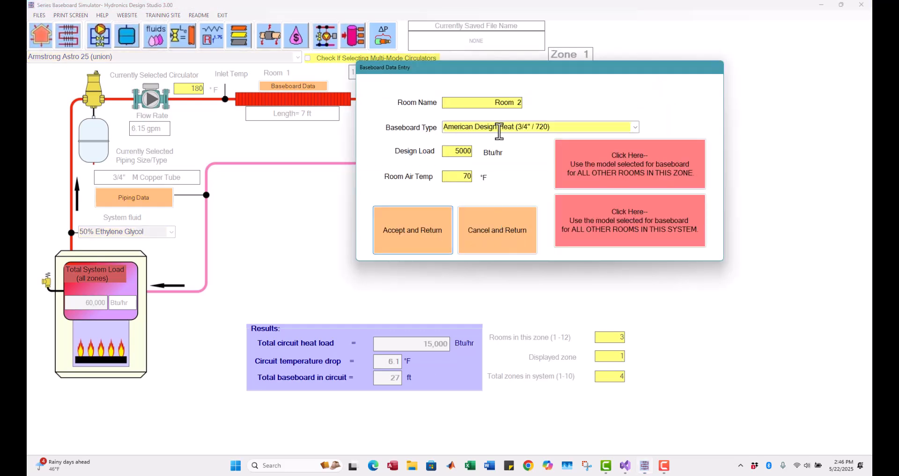
pyautogui.click(428, 229)
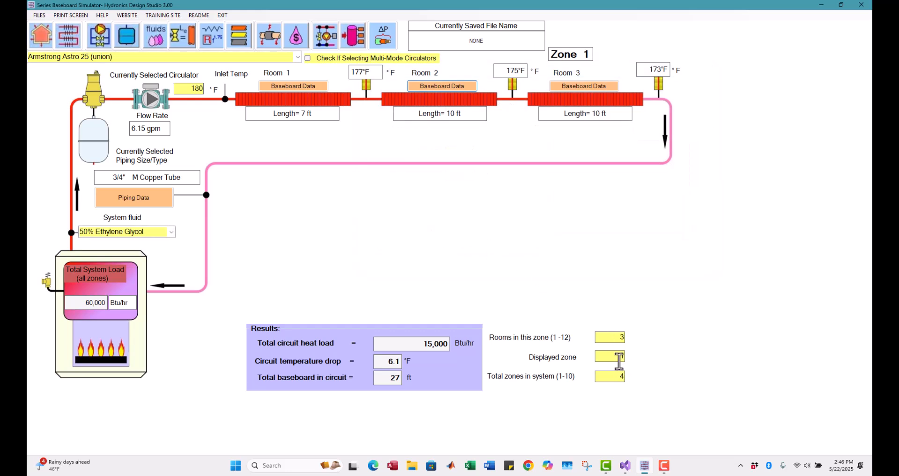
# - Return to zone 3 and apply room 2's Crown C-8 (3/4" / 670) baseboard to all other rooms in the system
pyautogui.doubleClick(622, 357)
pyautogui.write('3')
pyautogui.press('Return')
pyautogui.click(437, 86)
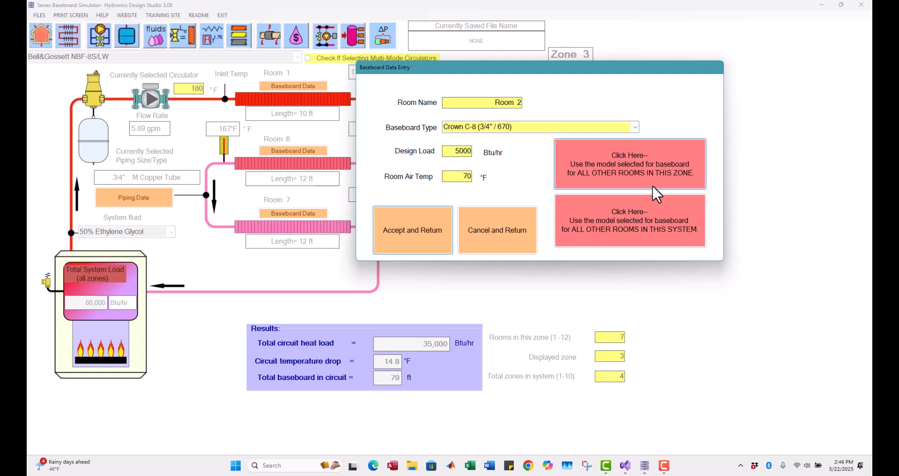
pyautogui.click(620, 225)
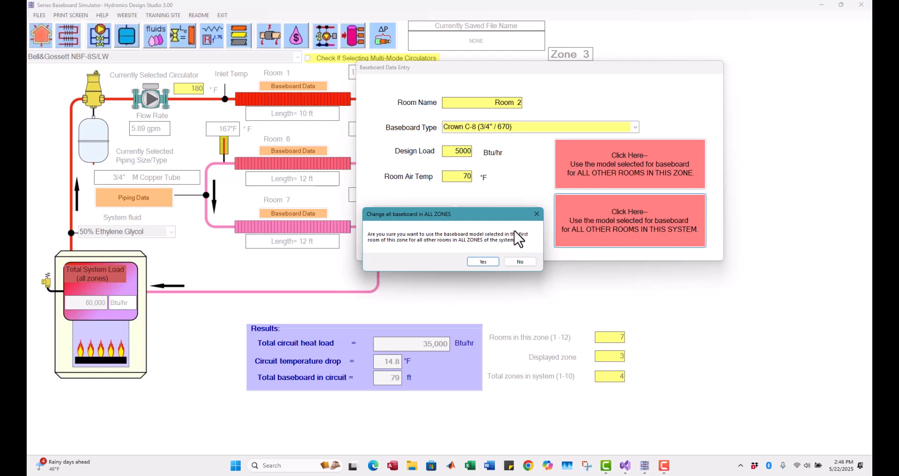
pyautogui.click(485, 262)
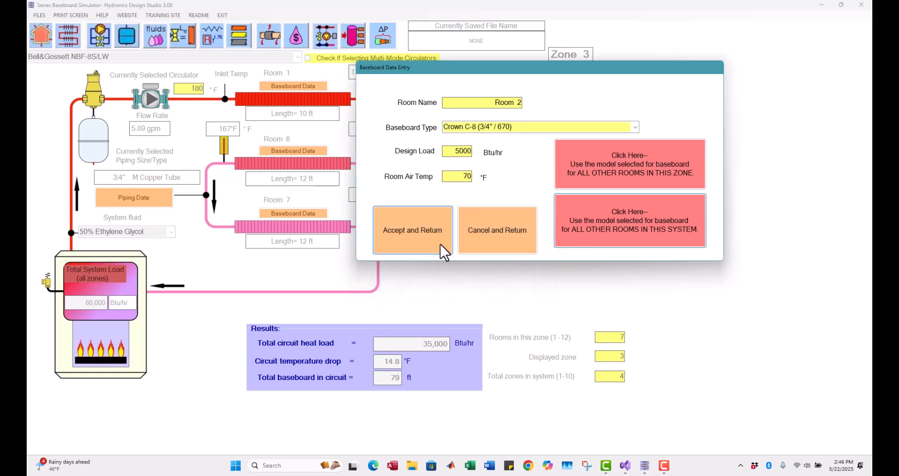
pyautogui.click(428, 237)
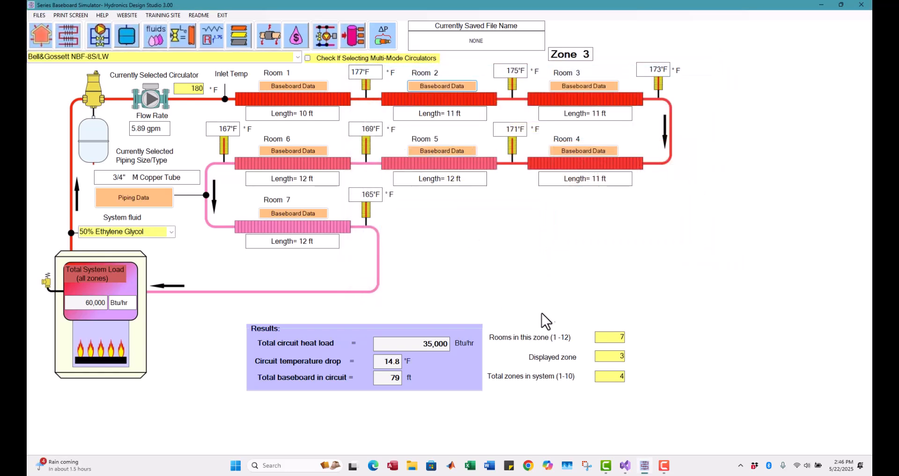
# - Display zone 1 and check the baseboard type assigned to its room 1
pyautogui.doubleClick(620, 357)
pyautogui.write('1')
pyautogui.press('Return')
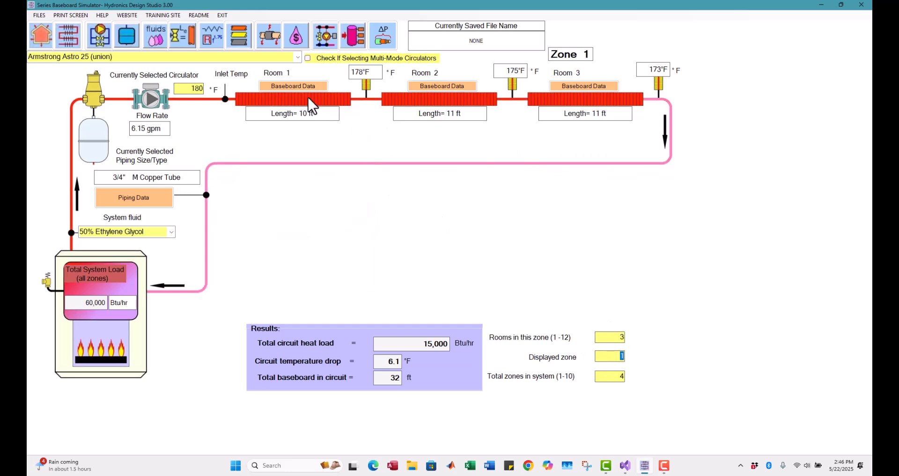
pyautogui.click(302, 84)
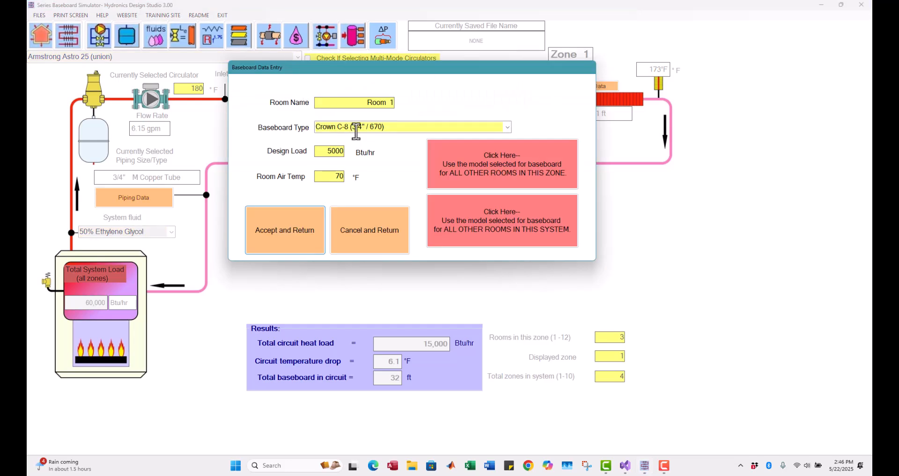